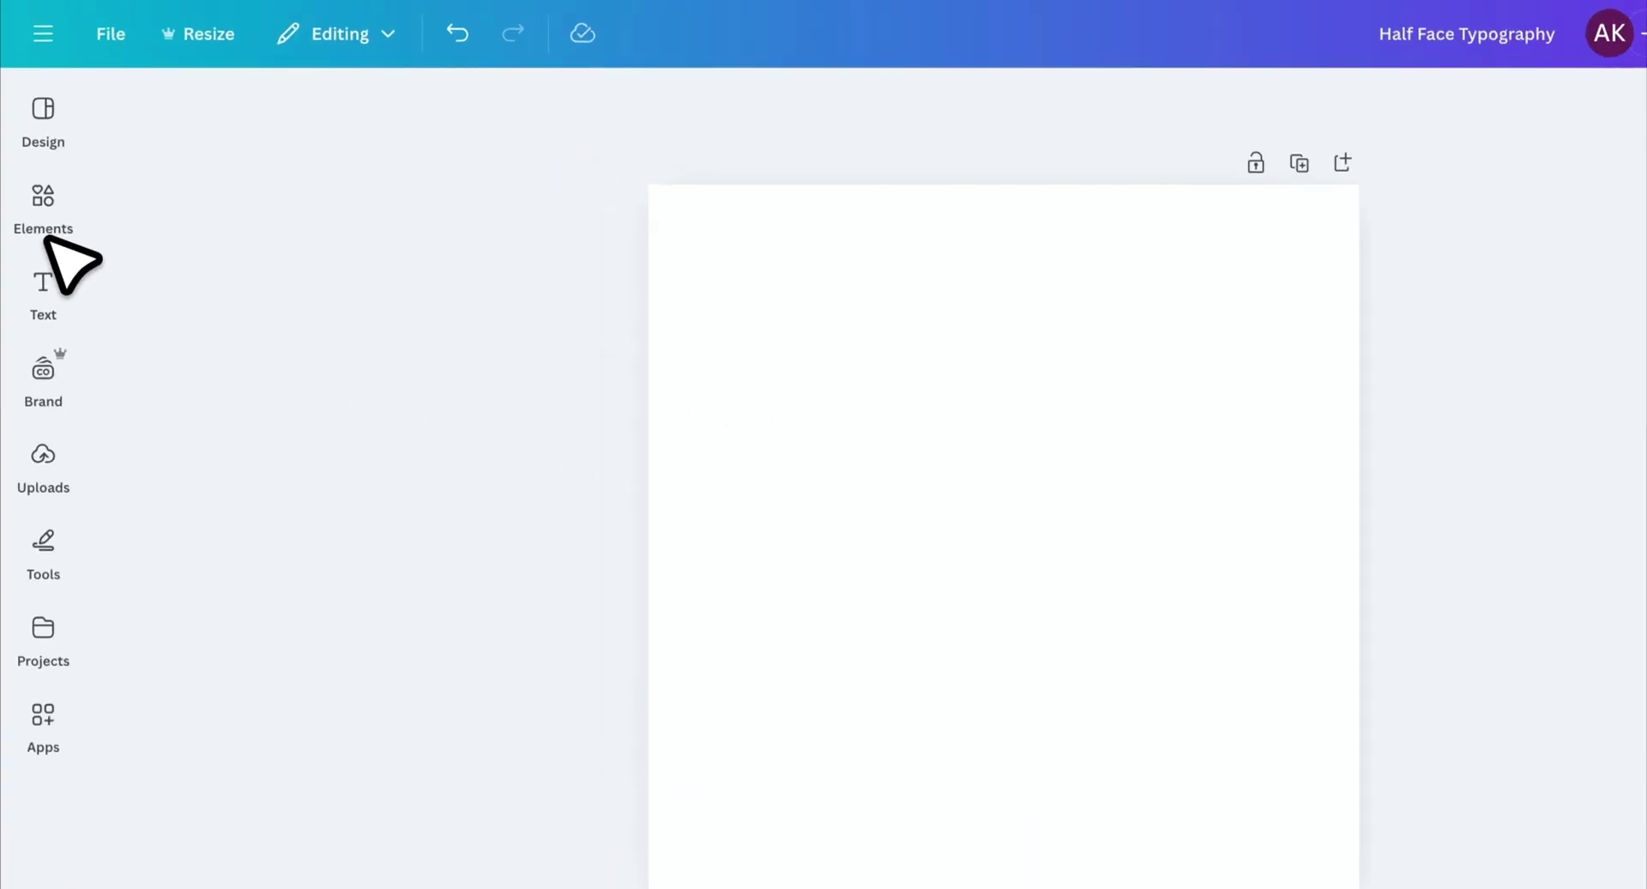
Step: Add the recently used smiling-man portrait and stretch it to fill the 500×500 page
{"action": "left_click", "coordinate": [36, 175]}
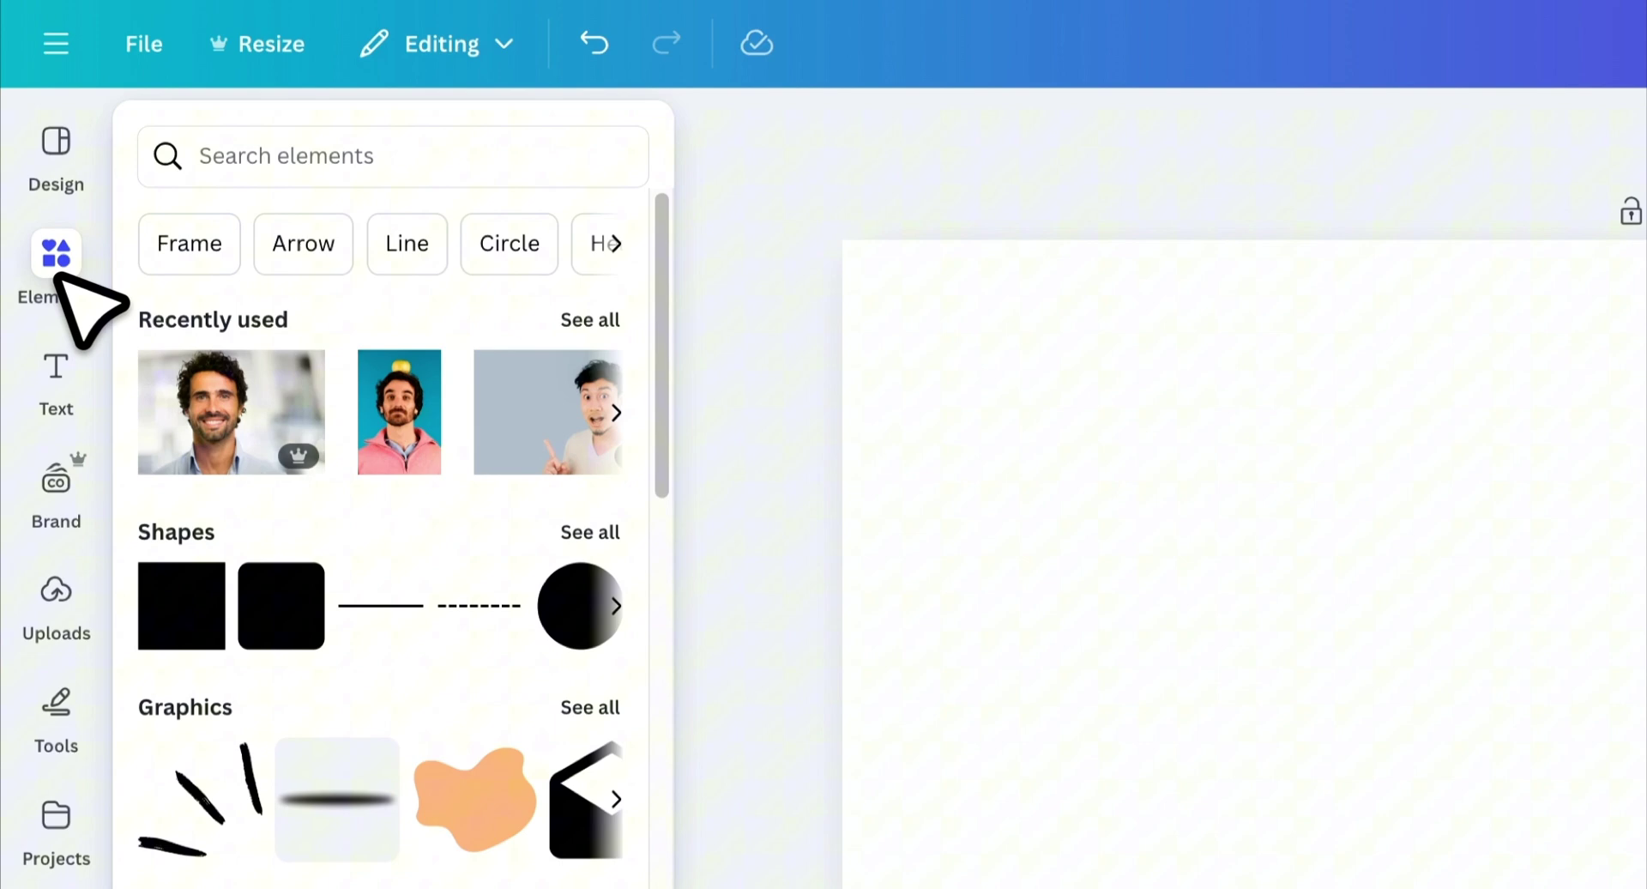
{"action": "left_click", "coordinate": [206, 416]}
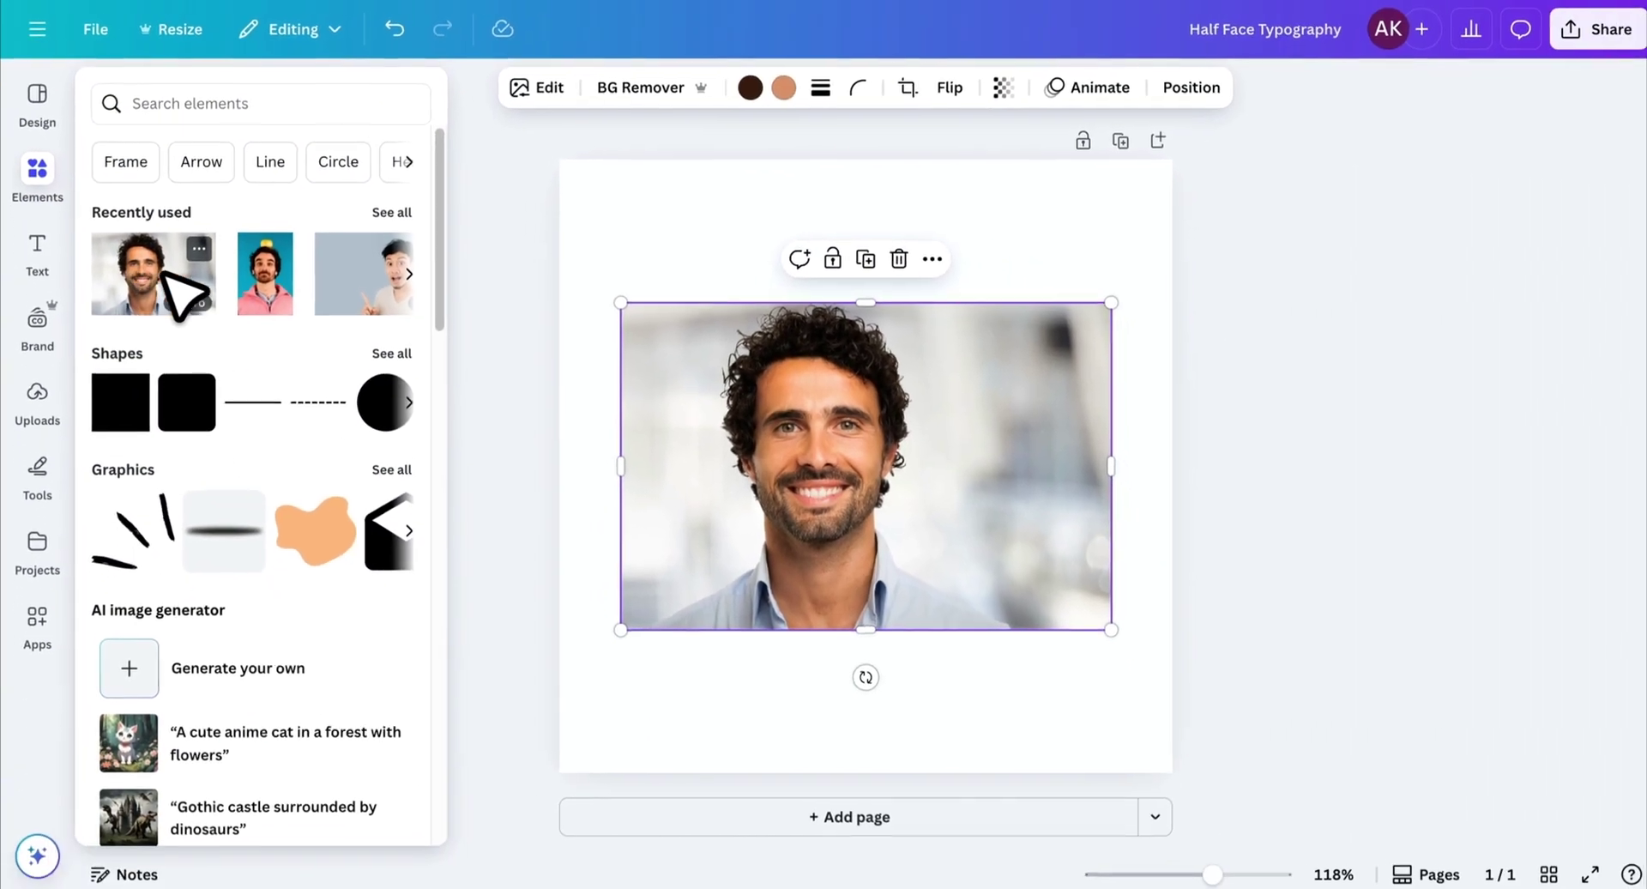
{"action": "left_click", "coordinate": [717, 379]}
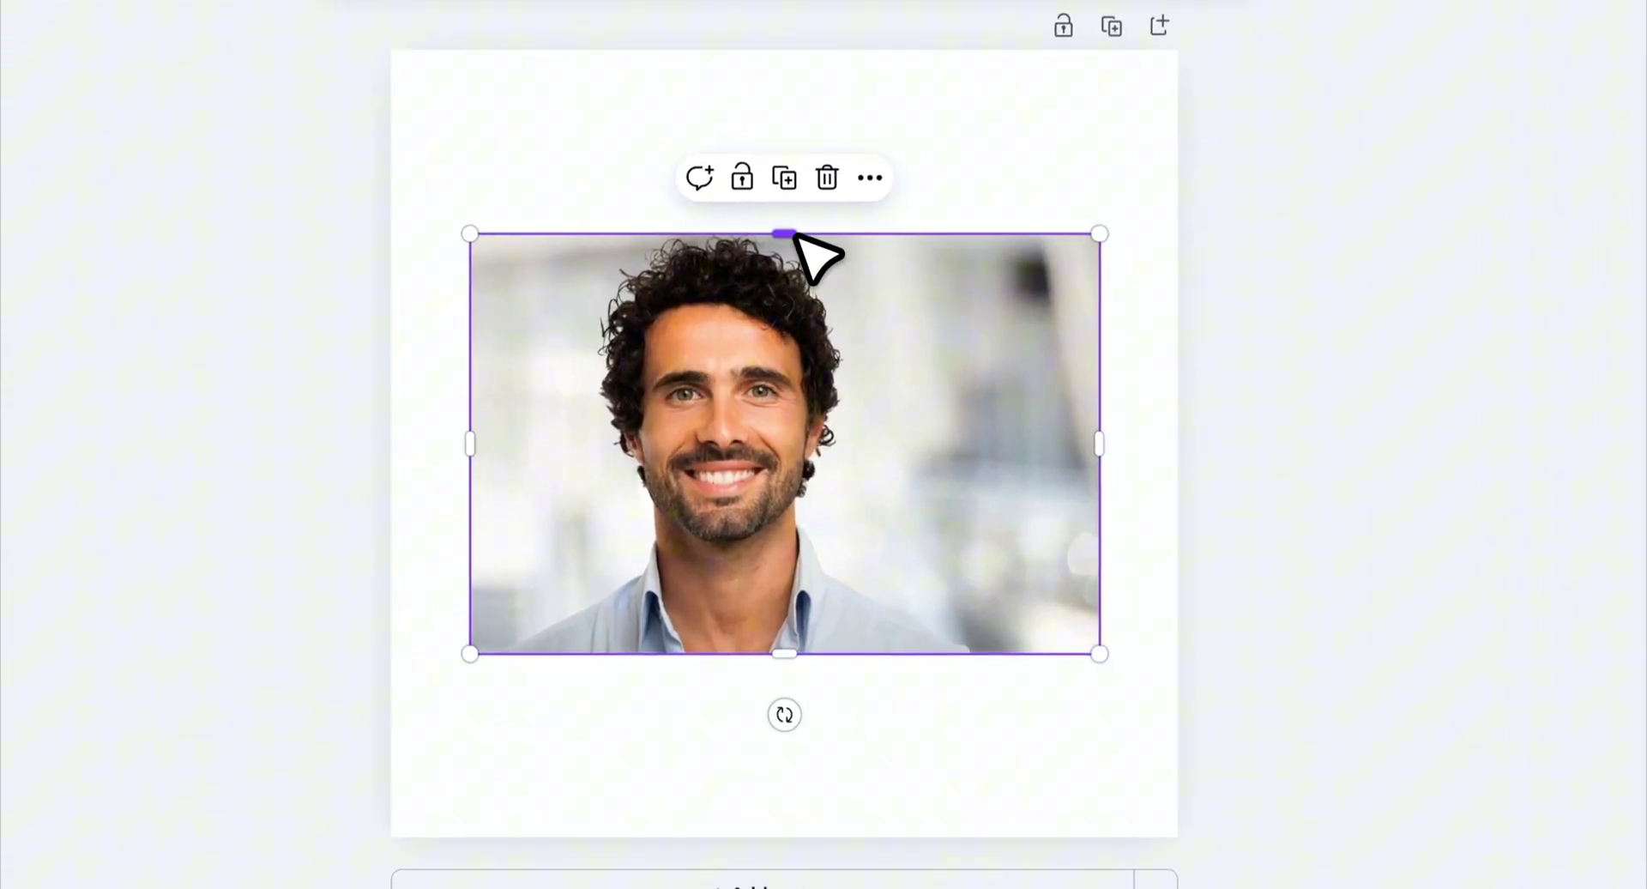
{"action": "left_click_drag", "start_coordinate": [783, 233], "coordinate": [784, 50]}
{"action": "left_click_drag", "start_coordinate": [783, 653], "coordinate": [784, 838]}
{"action": "left_click_drag", "start_coordinate": [710, 544], "coordinate": [563, 504]}
{"action": "left_click_drag", "start_coordinate": [1213, 443], "coordinate": [1175, 509]}
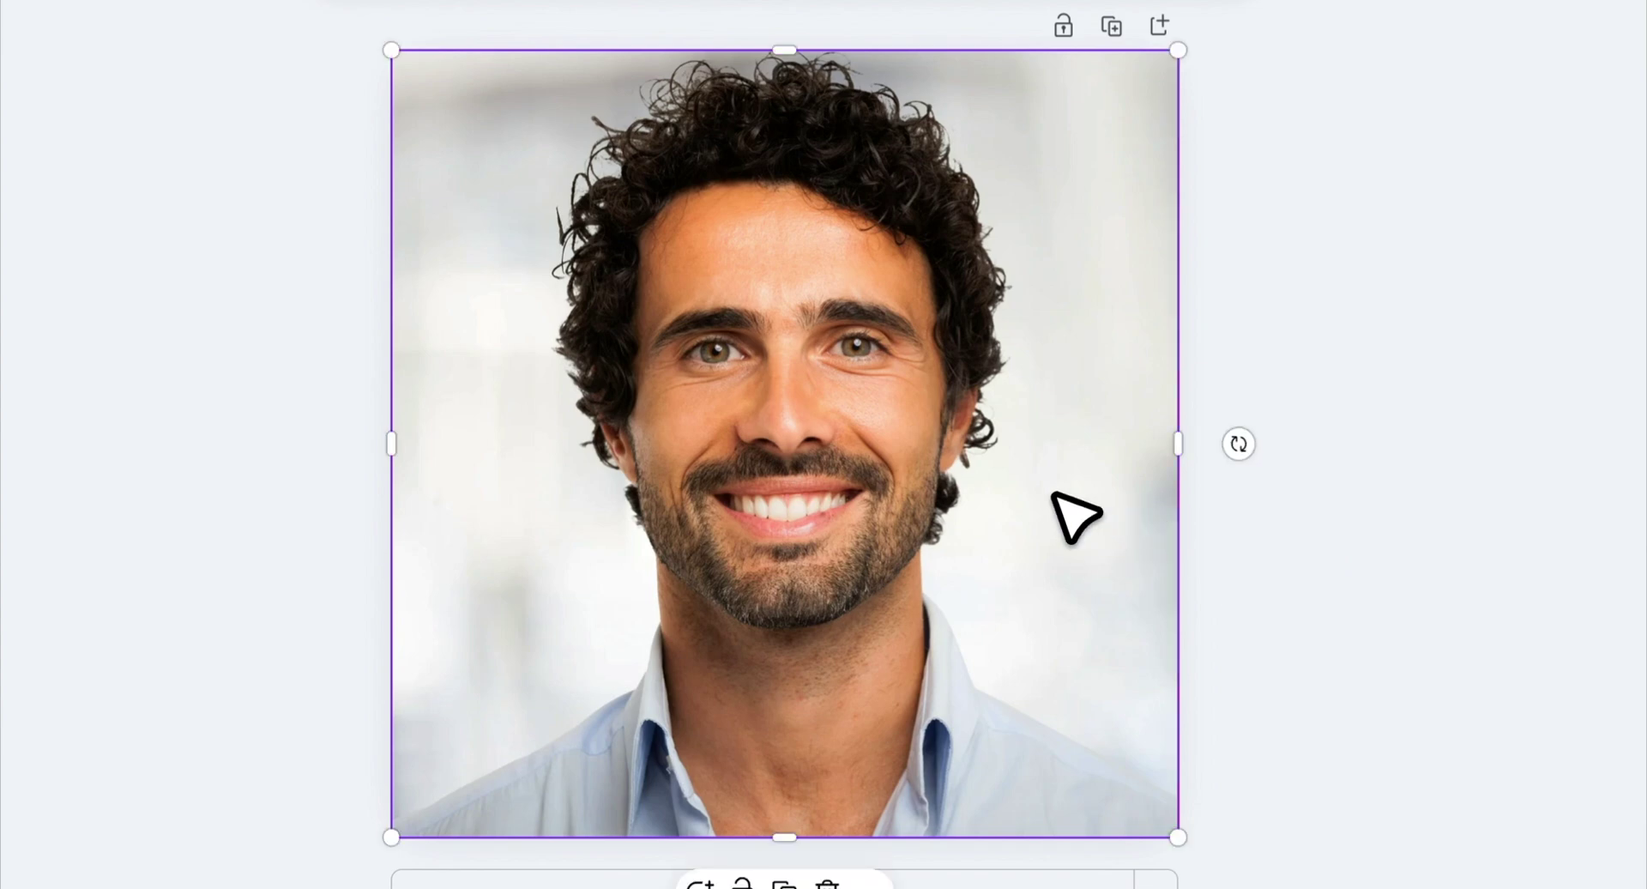
{"action": "left_click", "coordinate": [761, 497]}
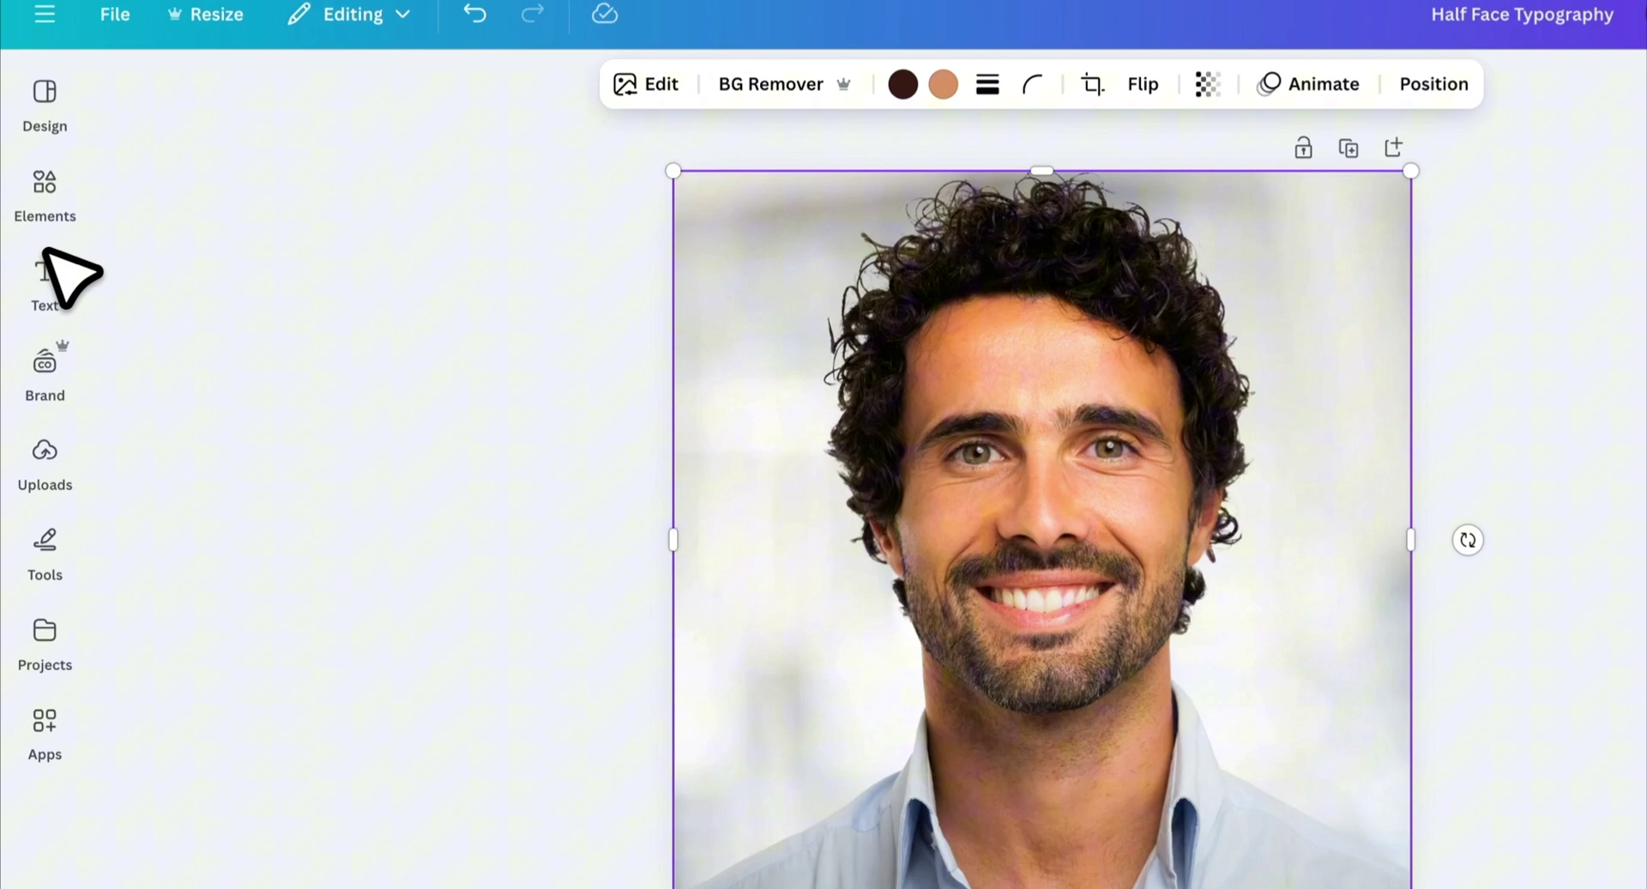
Step: Add a heading text box reading 'BE' in uppercase
{"action": "left_click", "coordinate": [39, 244]}
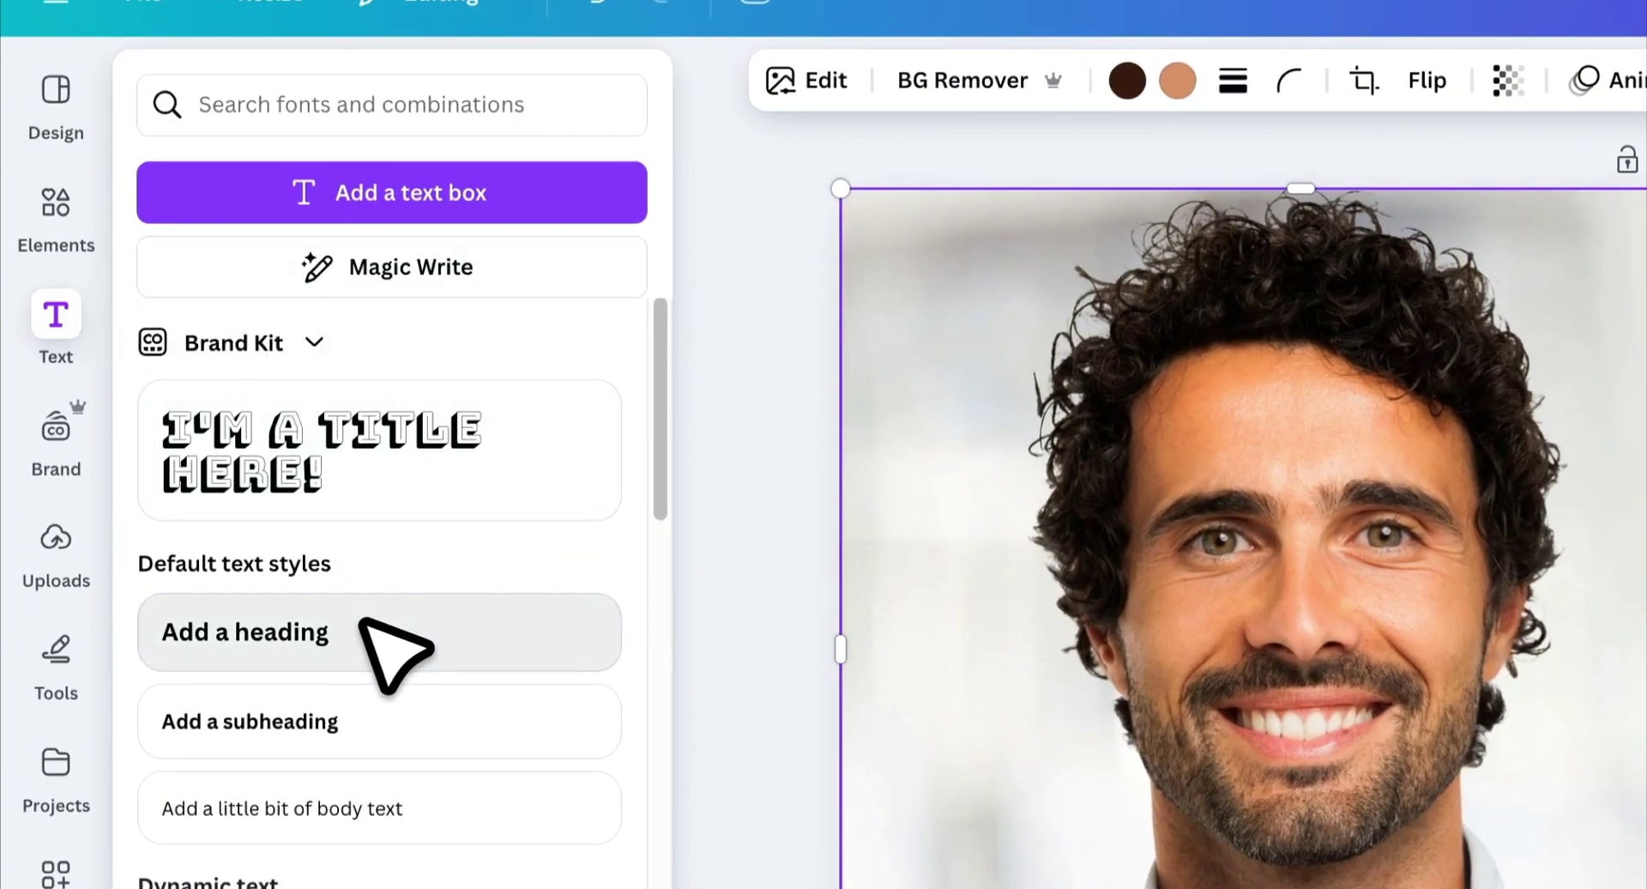
{"action": "left_click", "coordinate": [361, 631]}
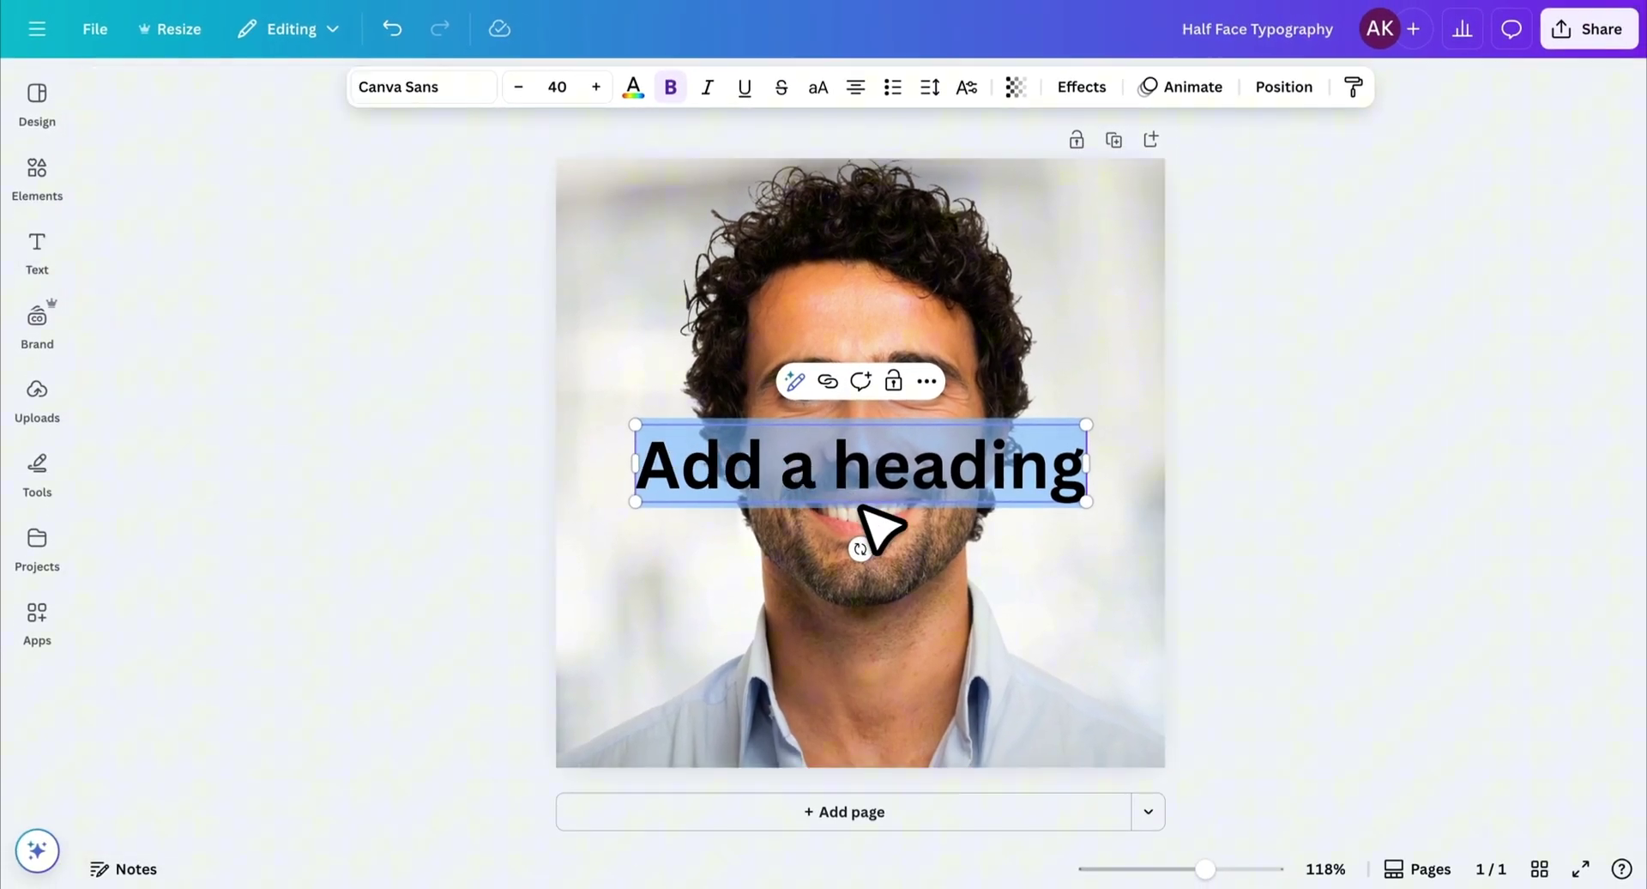
{"action": "type", "text": "be"}
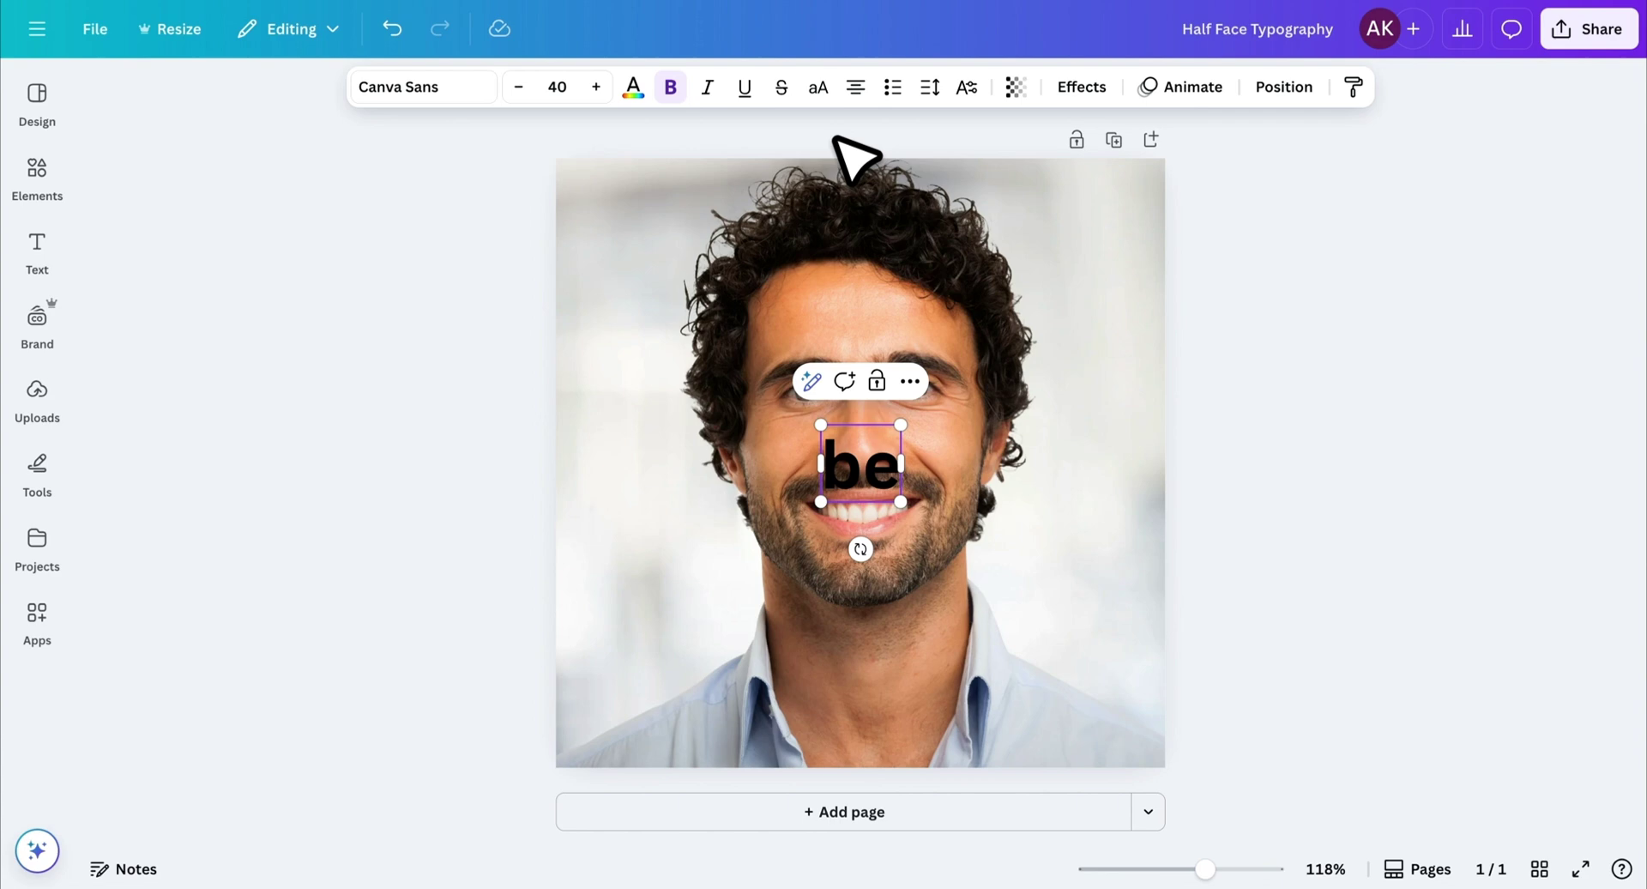
{"action": "left_click", "coordinate": [819, 87]}
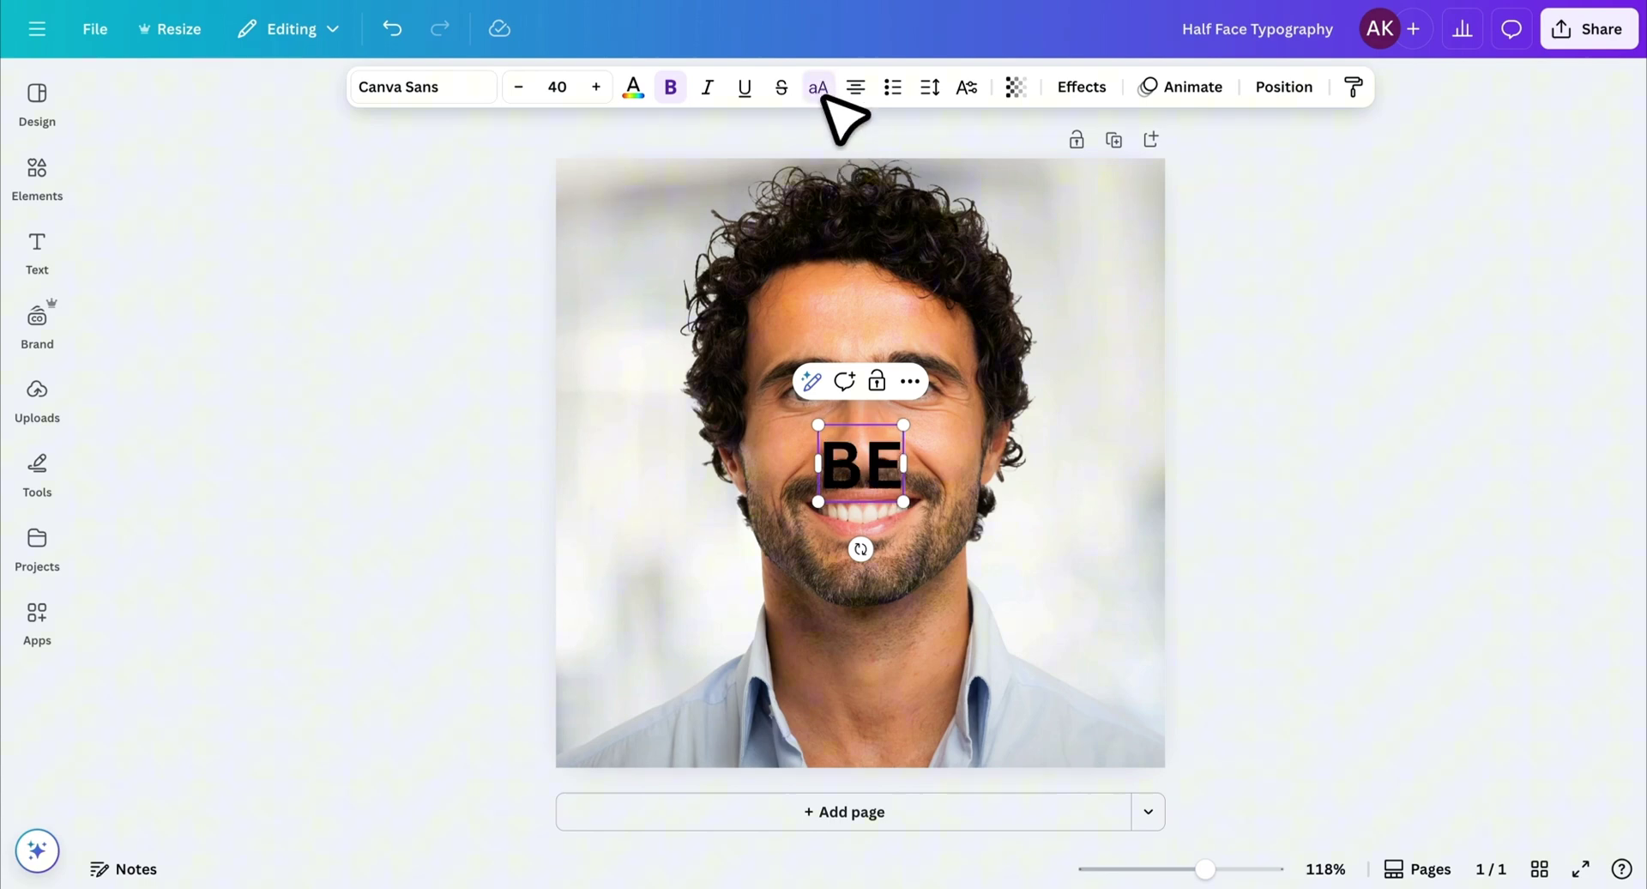
Step: Set BE to Anton at size 60 and place it on the man's hair
{"action": "left_click", "coordinate": [480, 92]}
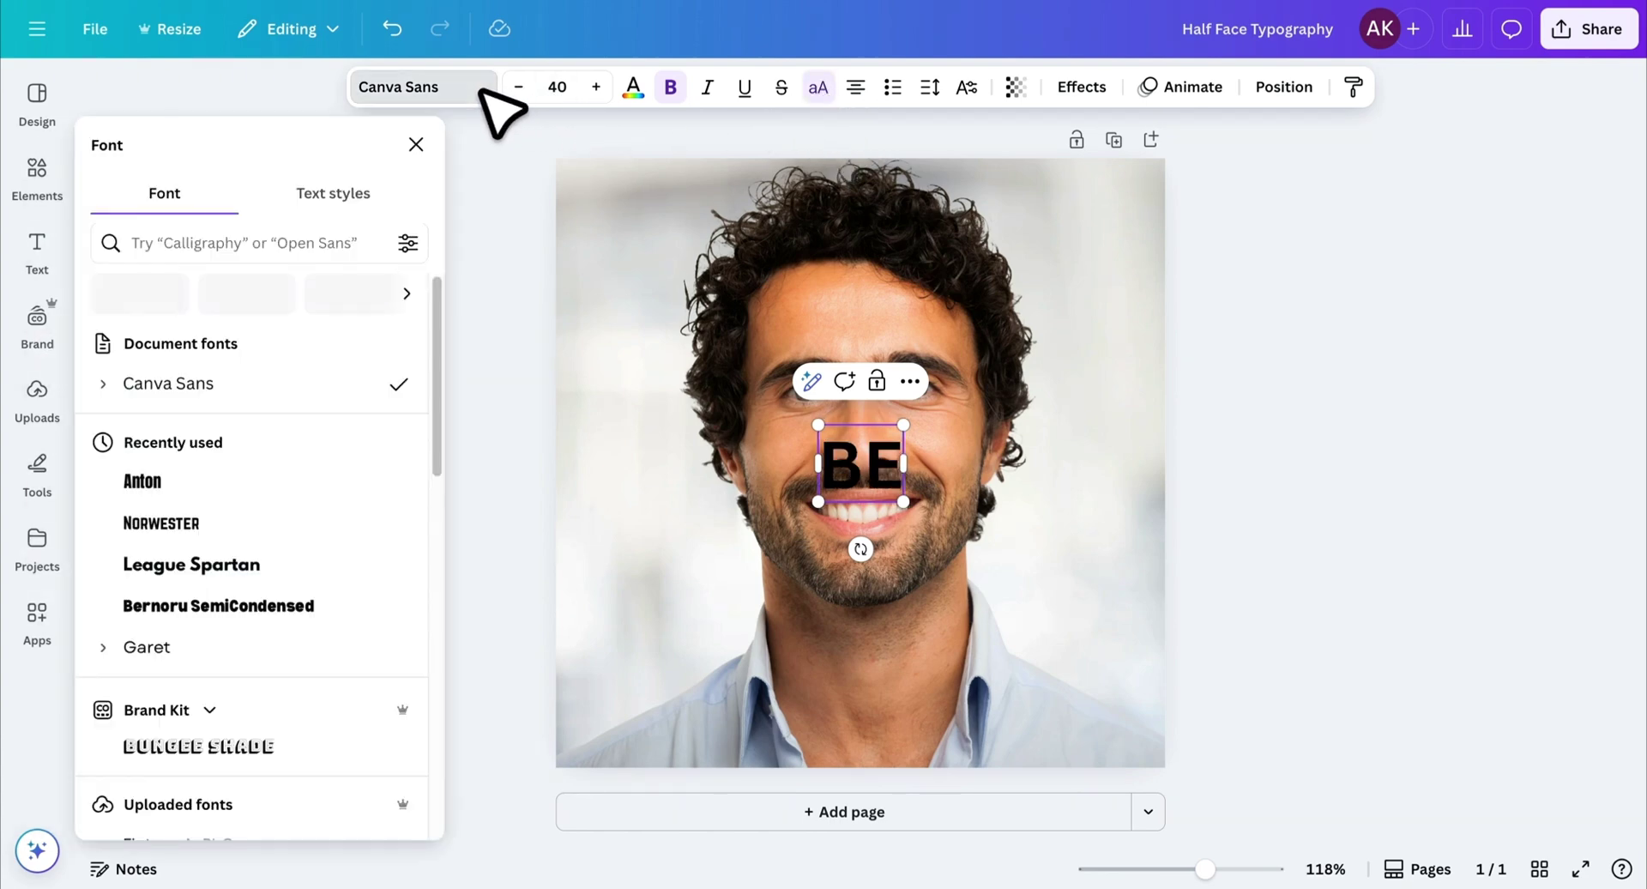
{"action": "left_click", "coordinate": [149, 489]}
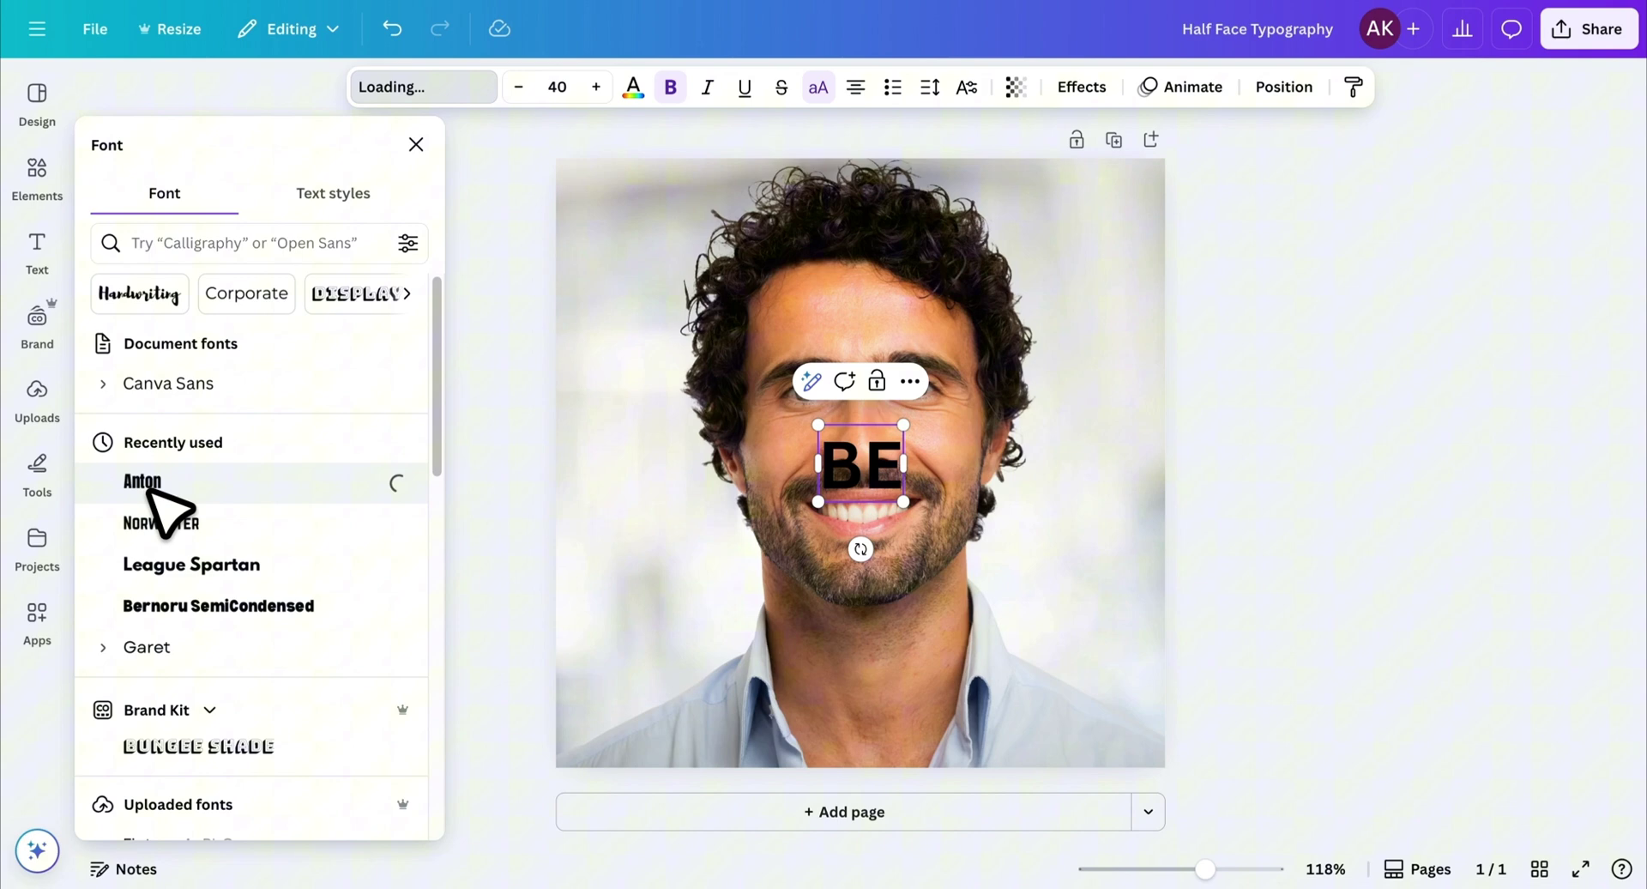
{"action": "left_click", "coordinate": [909, 494]}
{"action": "left_click_drag", "start_coordinate": [877, 466], "coordinate": [906, 262]}
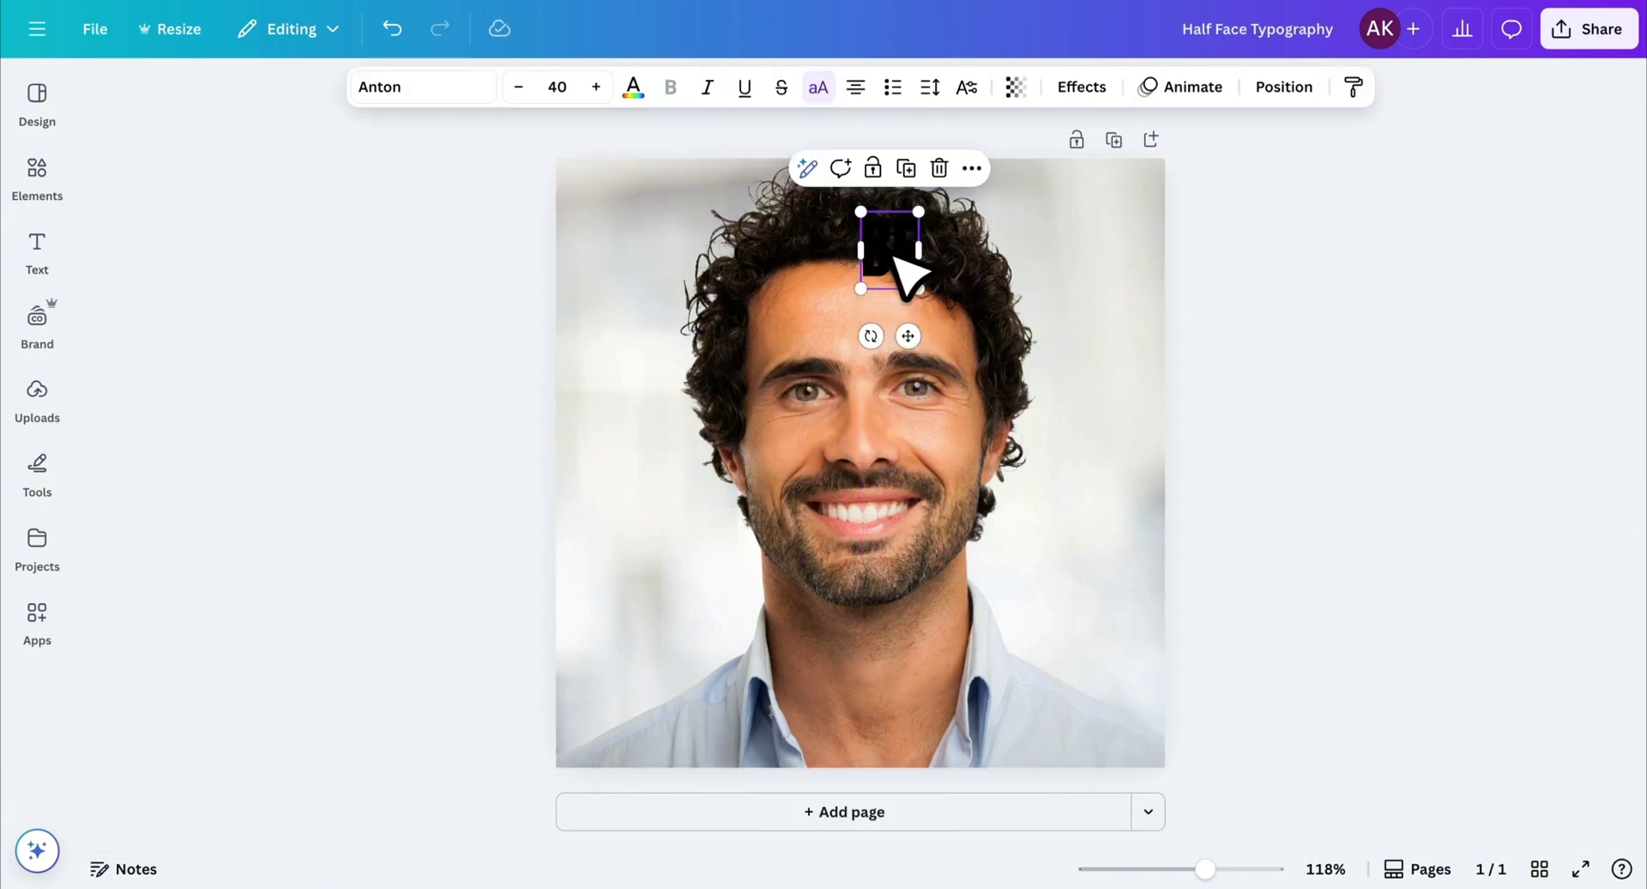
{"action": "left_click", "coordinate": [597, 87]}
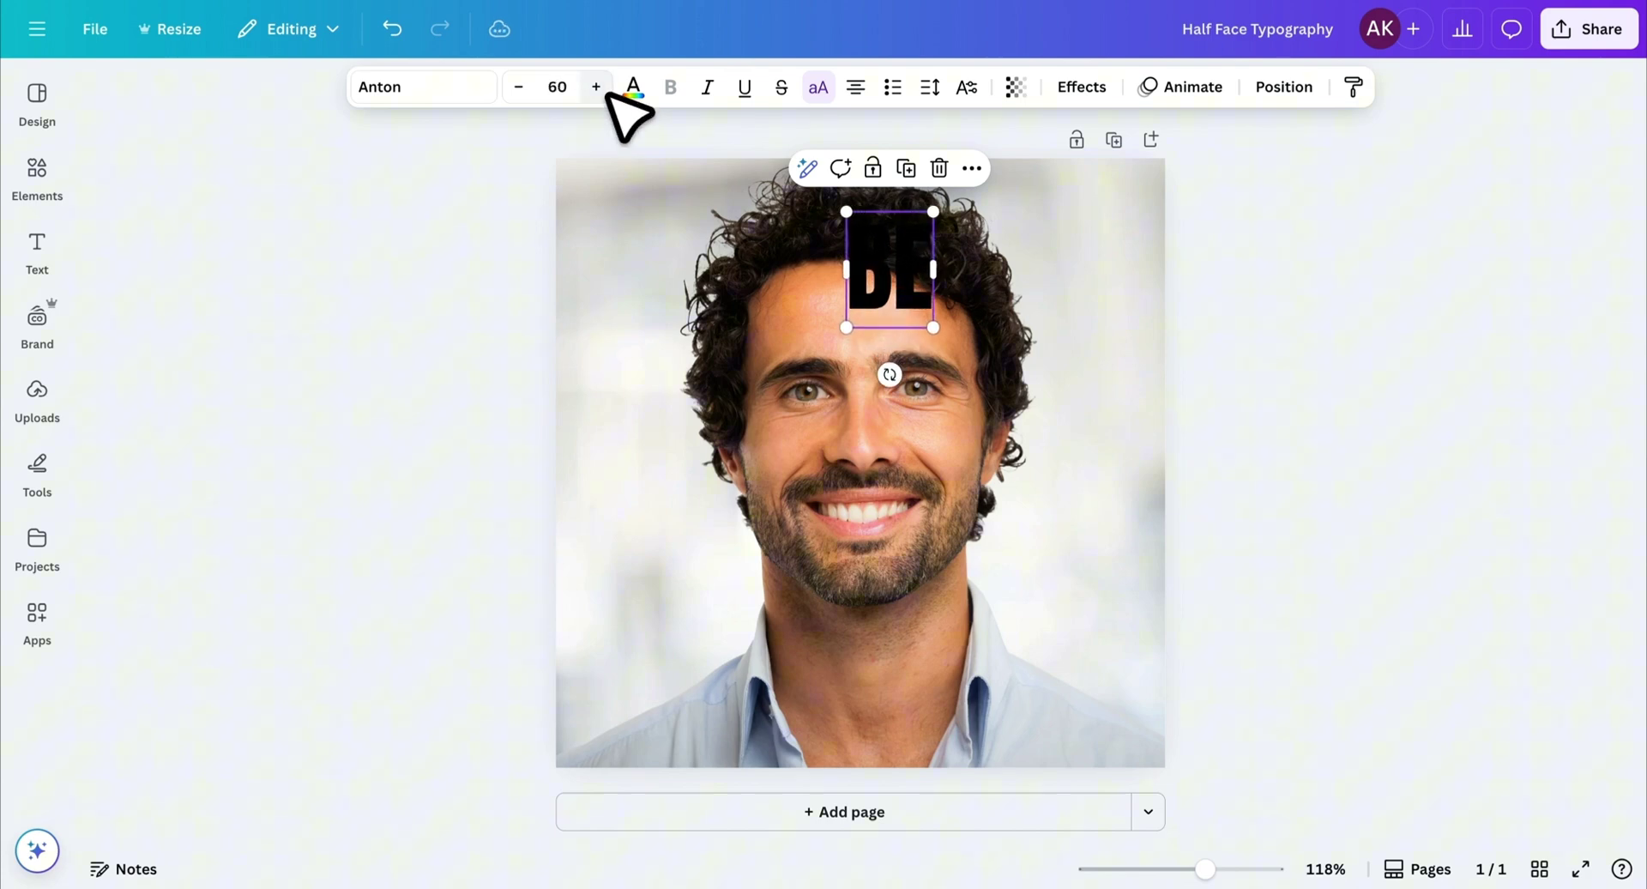
{"action": "mouse_move", "coordinate": [910, 250]}
{"action": "left_mouse_down"}
{"action": "mouse_move", "coordinate": [924, 236]}
{"action": "mouse_move", "coordinate": [900, 343]}
{"action": "mouse_move", "coordinate": [914, 352]}
{"action": "left_mouse_up"}
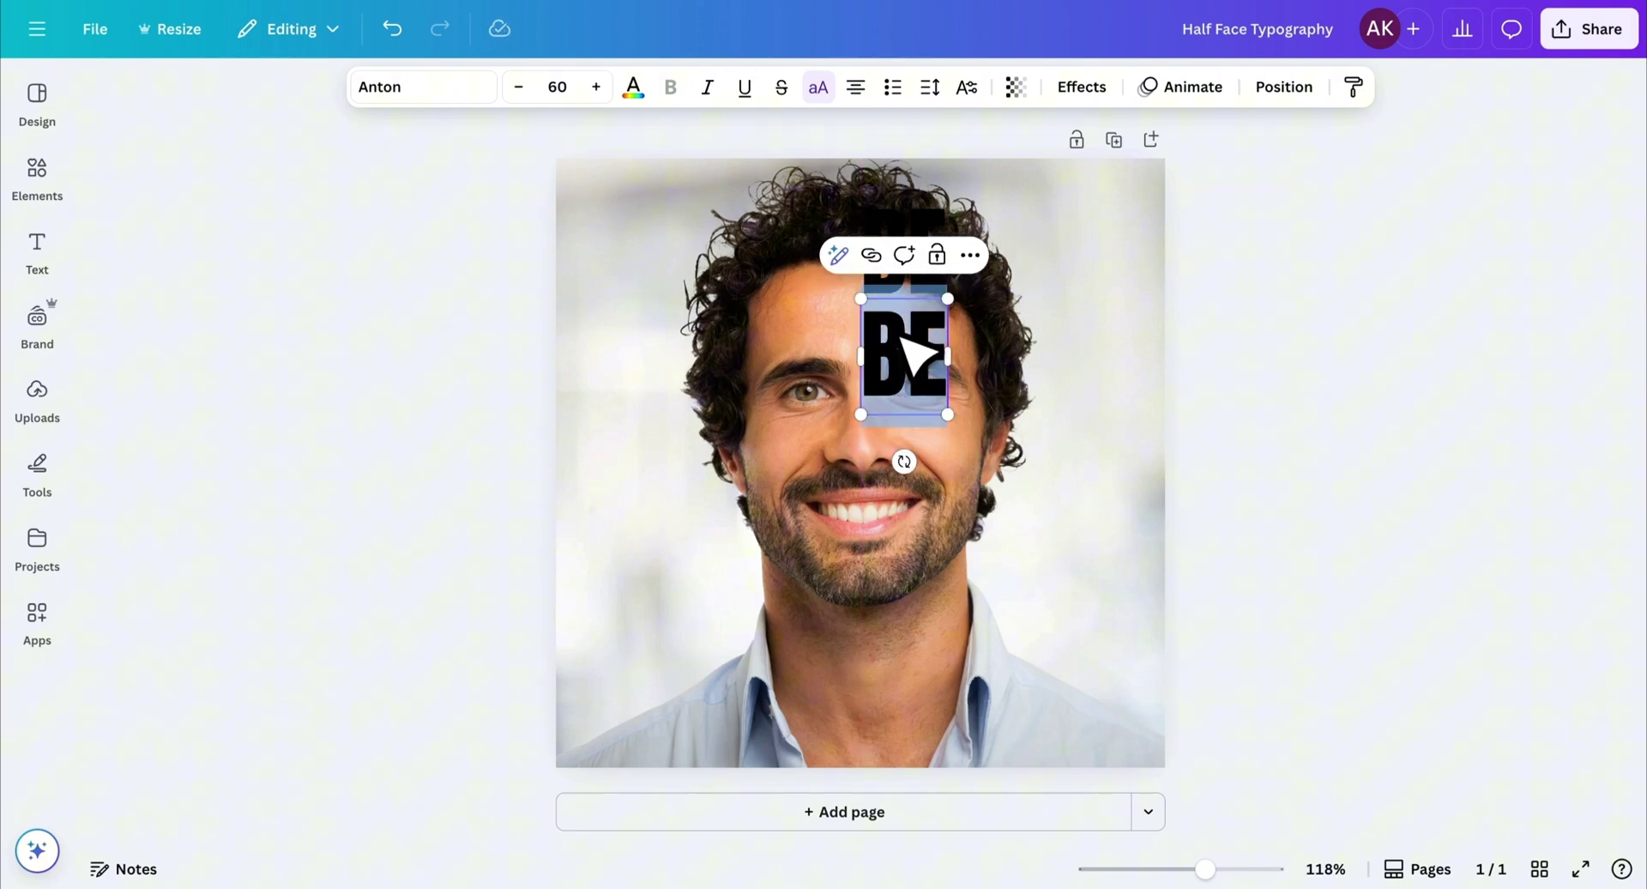
Step: Enter 'AWE' in a duplicated box, centre it, and select all three text boxes
{"action": "type", "text": "AWE"}
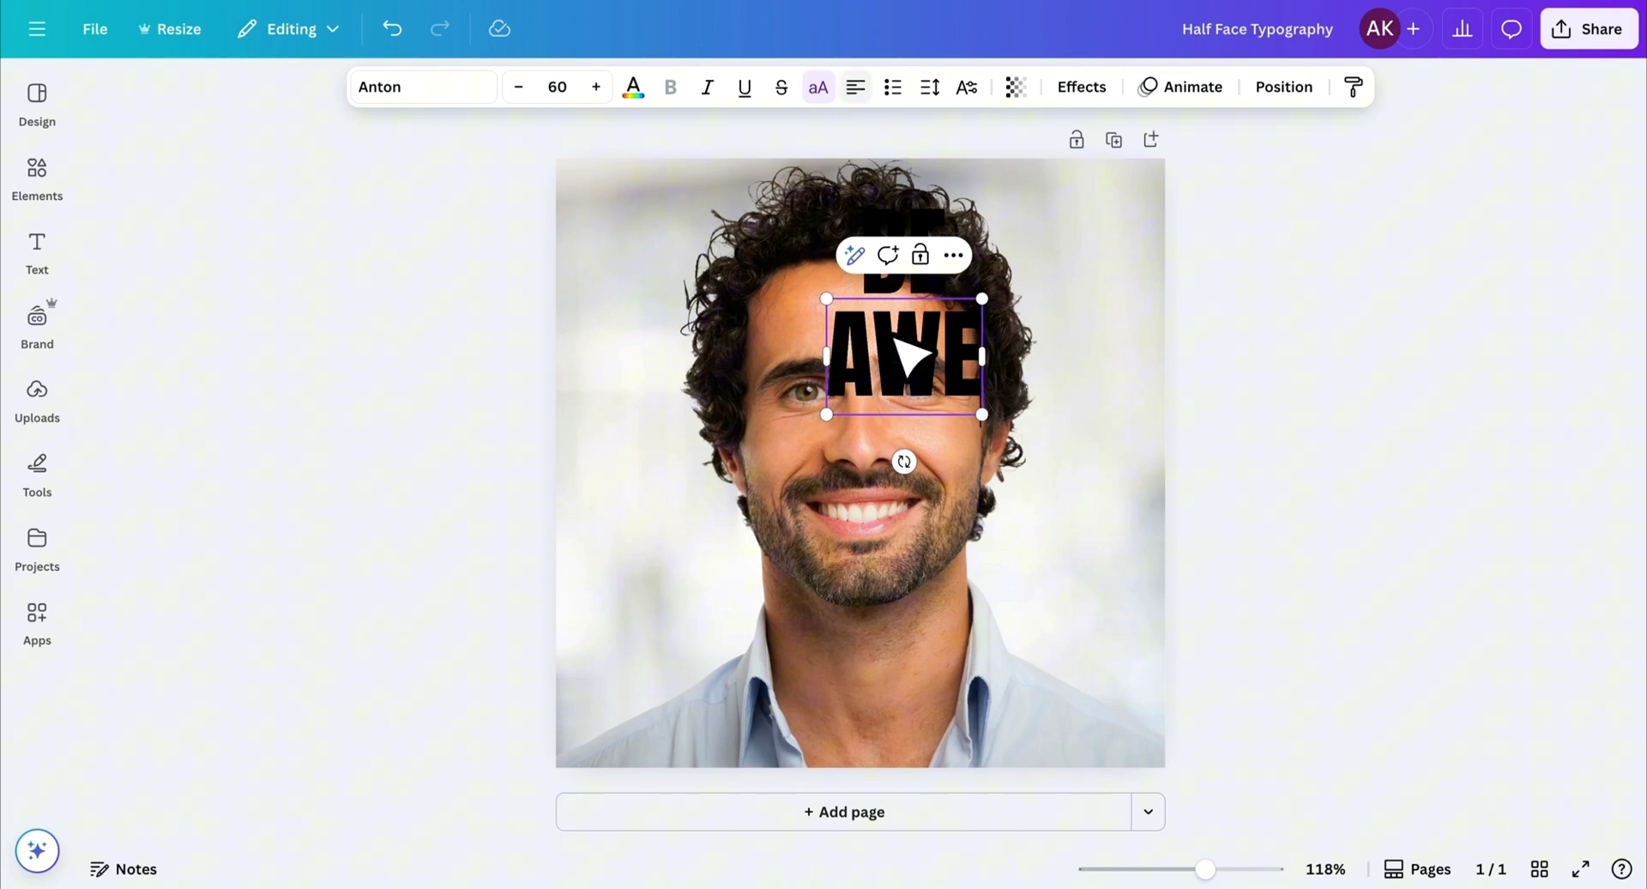
{"action": "left_click_drag", "start_coordinate": [924, 359], "coordinate": [982, 368]}
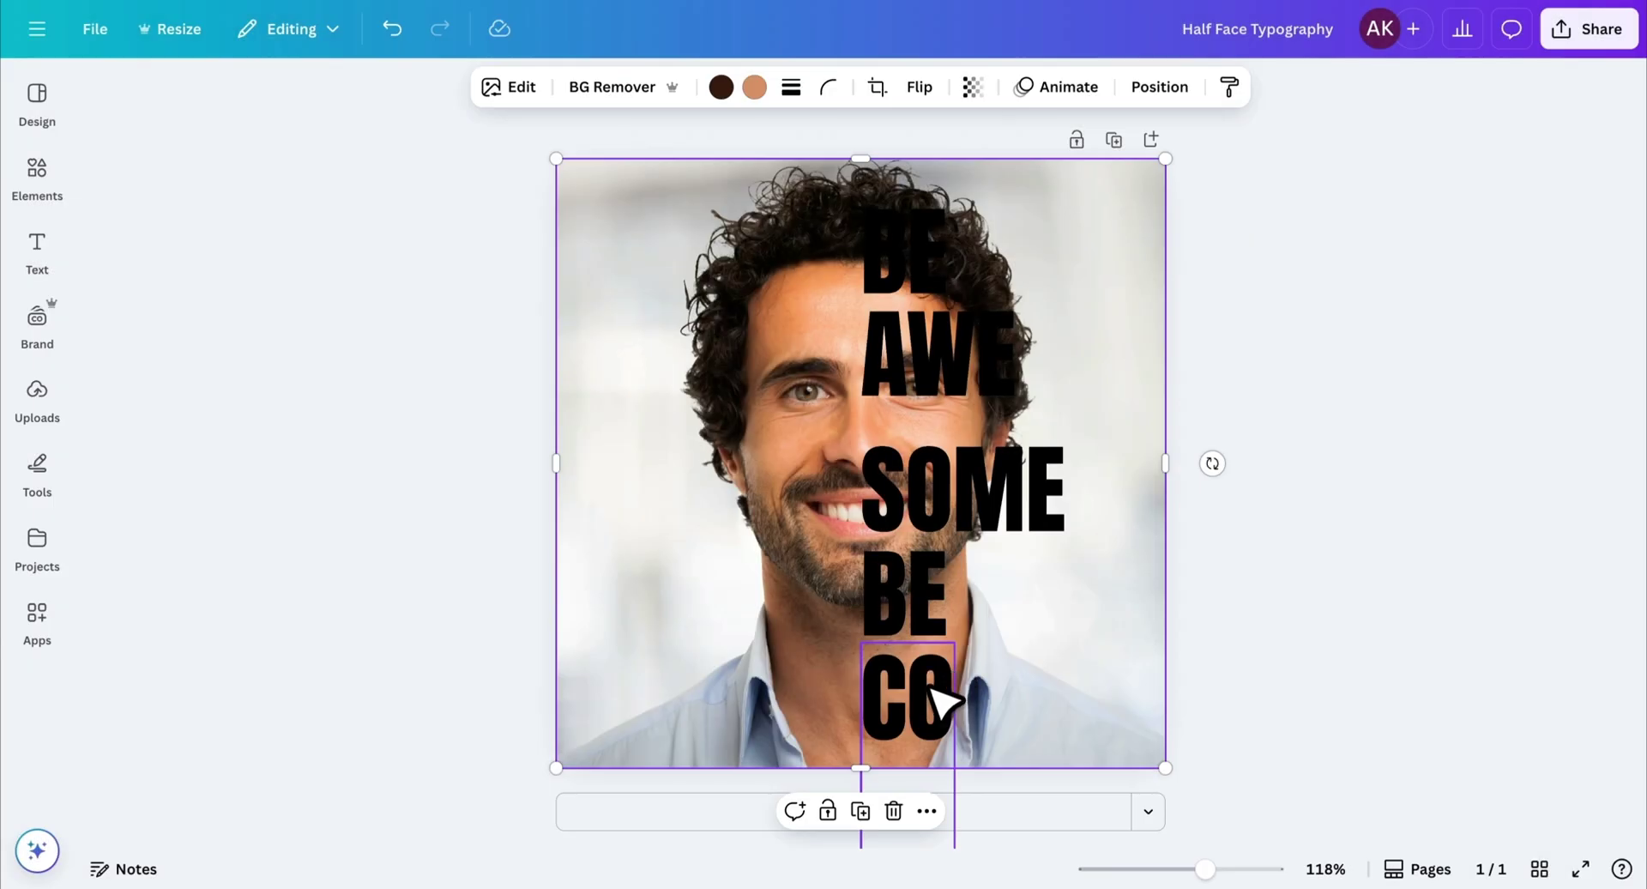
{"action": "left_click", "coordinate": [931, 592]}
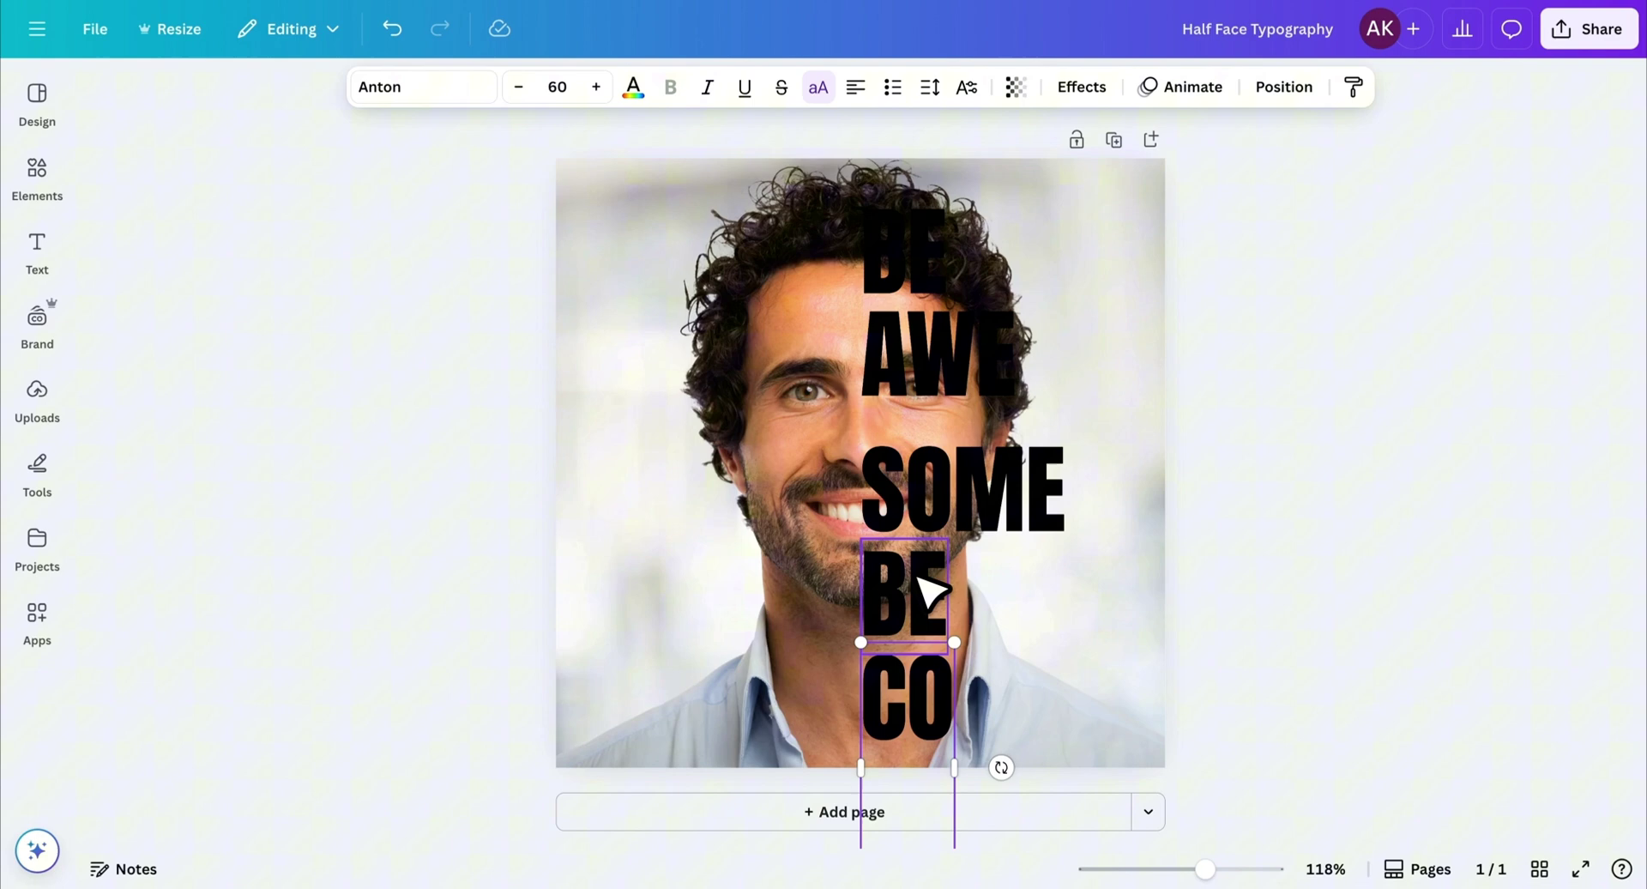
{"action": "left_click", "coordinate": [963, 496], "text": "shift"}
{"action": "left_click", "coordinate": [920, 242], "text": "shift"}
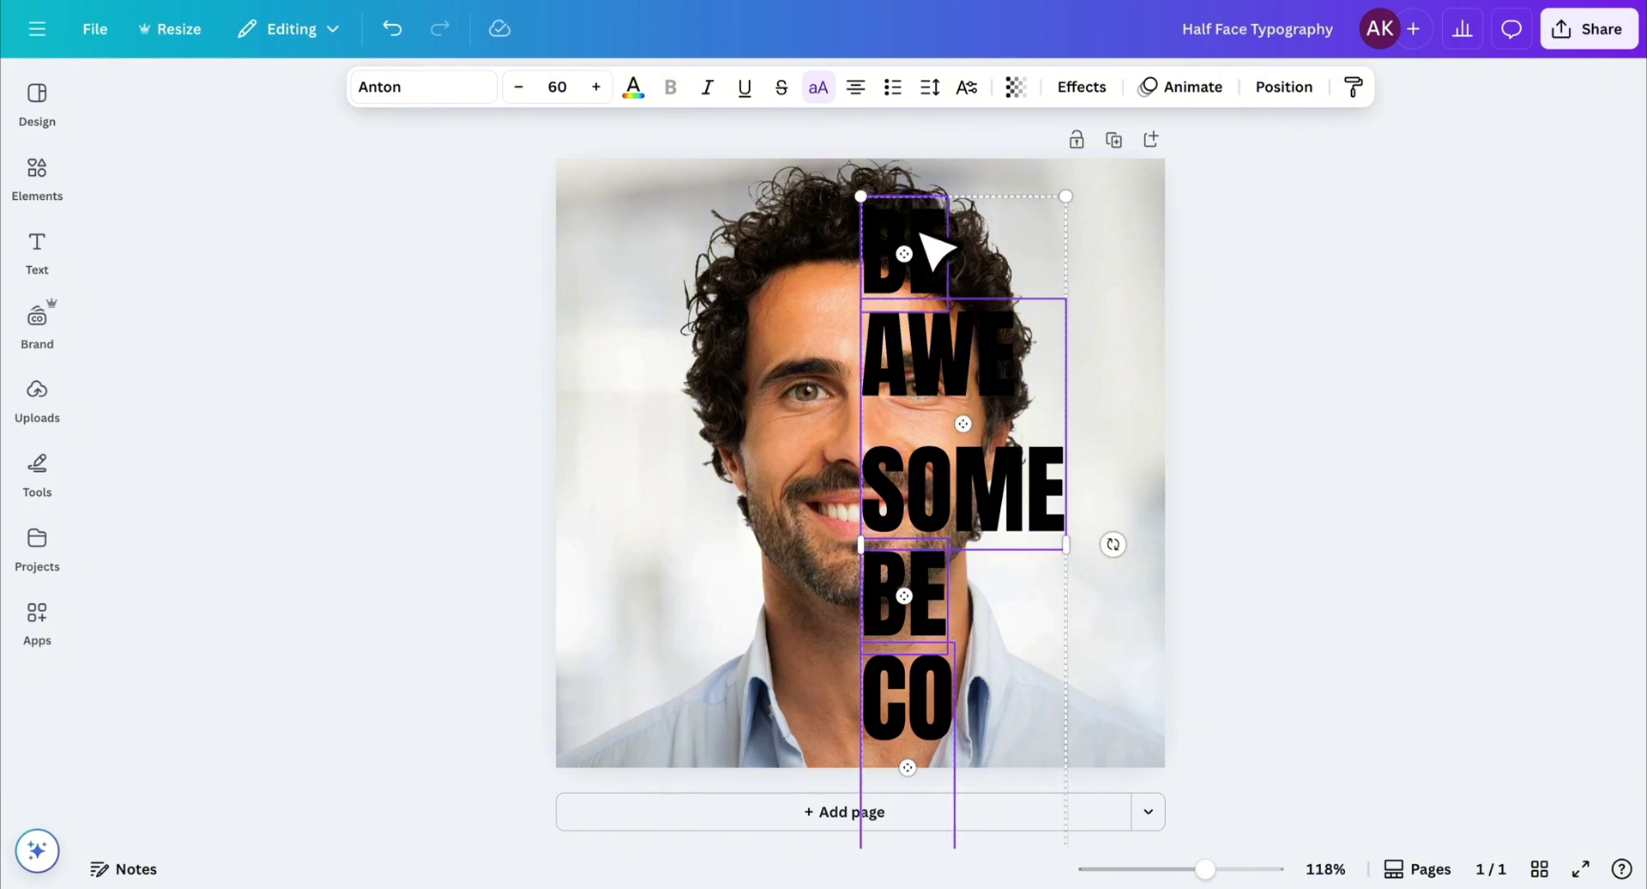
Step: Set the stacked words' line spacing to 1
{"action": "left_click", "coordinate": [944, 87]}
{"action": "left_click_drag", "start_coordinate": [893, 242], "coordinate": [861, 245]}
{"action": "left_click", "coordinate": [1124, 314]}
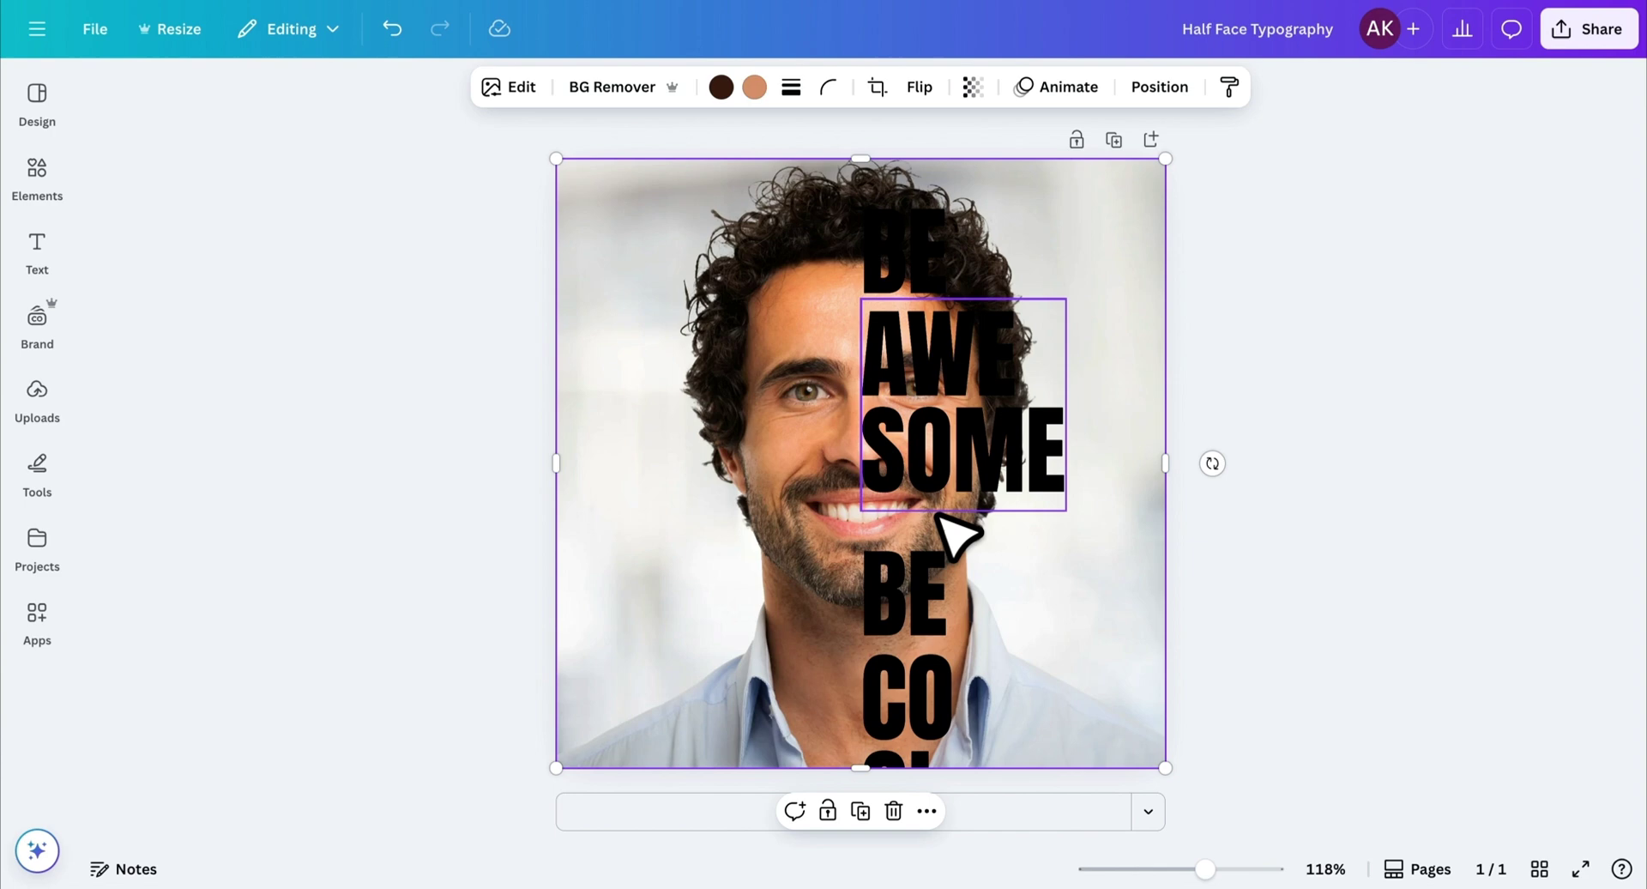
Step: Move BE CO OL under SOME, then rescale and centre the whole text stack
{"action": "left_click_drag", "start_coordinate": [912, 617], "coordinate": [912, 581]}
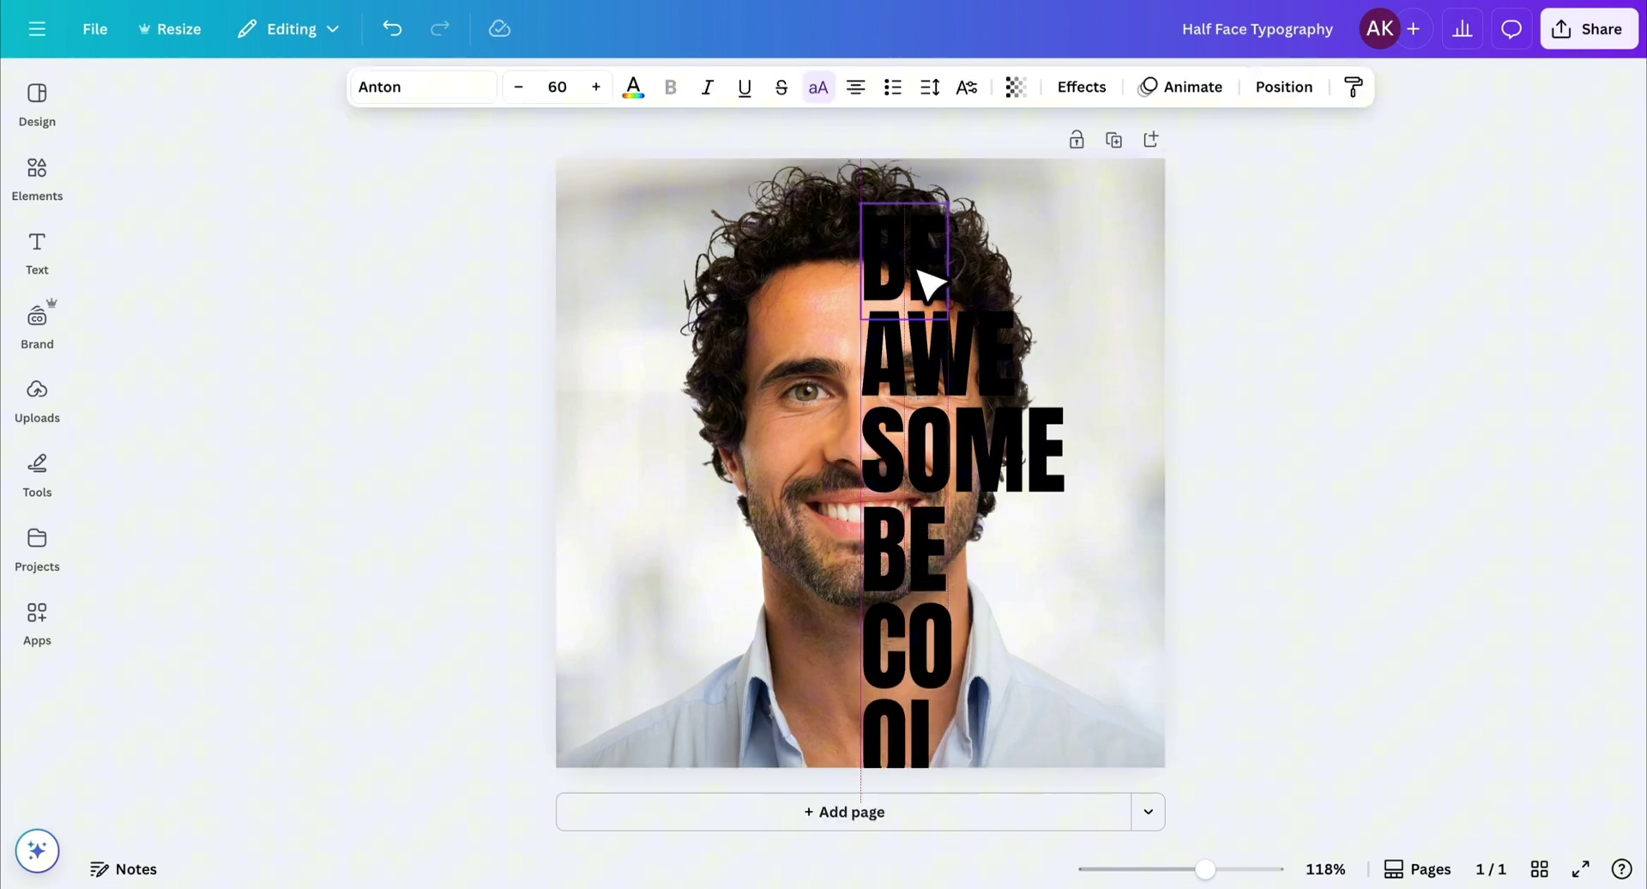
{"action": "key", "text": "ctrl+a"}
{"action": "mouse_move", "coordinate": [1066, 800]}
{"action": "left_mouse_down"}
{"action": "mouse_move", "coordinate": [1030, 742]}
{"action": "mouse_move", "coordinate": [1066, 772]}
{"action": "left_mouse_up"}
{"action": "left_click_drag", "start_coordinate": [1033, 468], "coordinate": [1030, 441]}
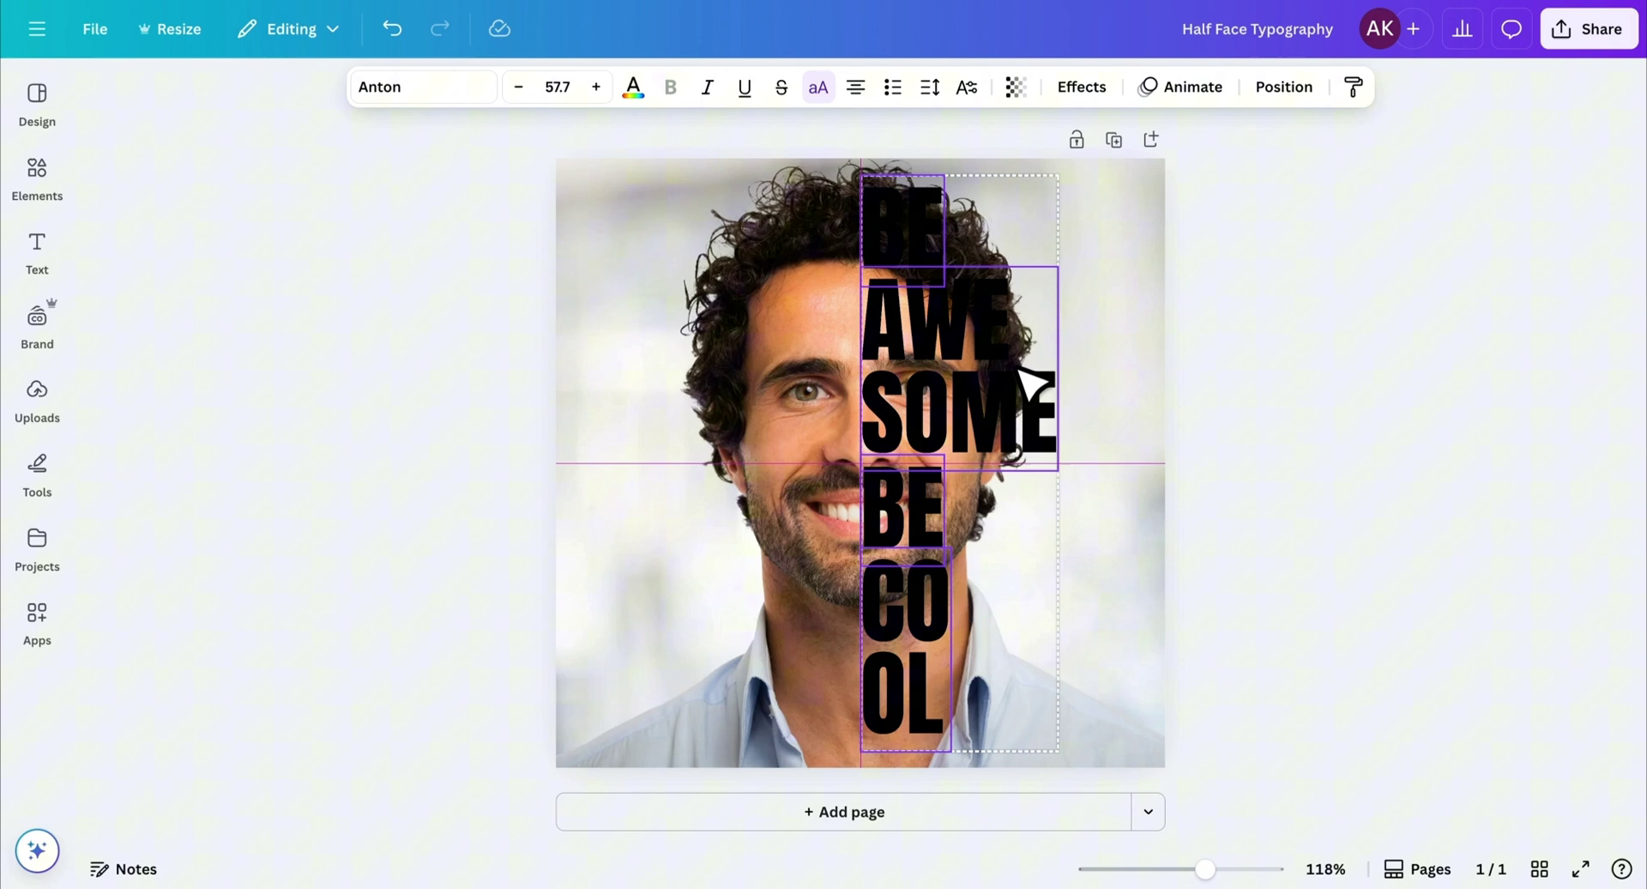
Step: Copy the stacked text block and paste it onto a new blank Page 2
{"action": "left_click_drag", "start_coordinate": [1018, 368], "coordinate": [1021, 370]}
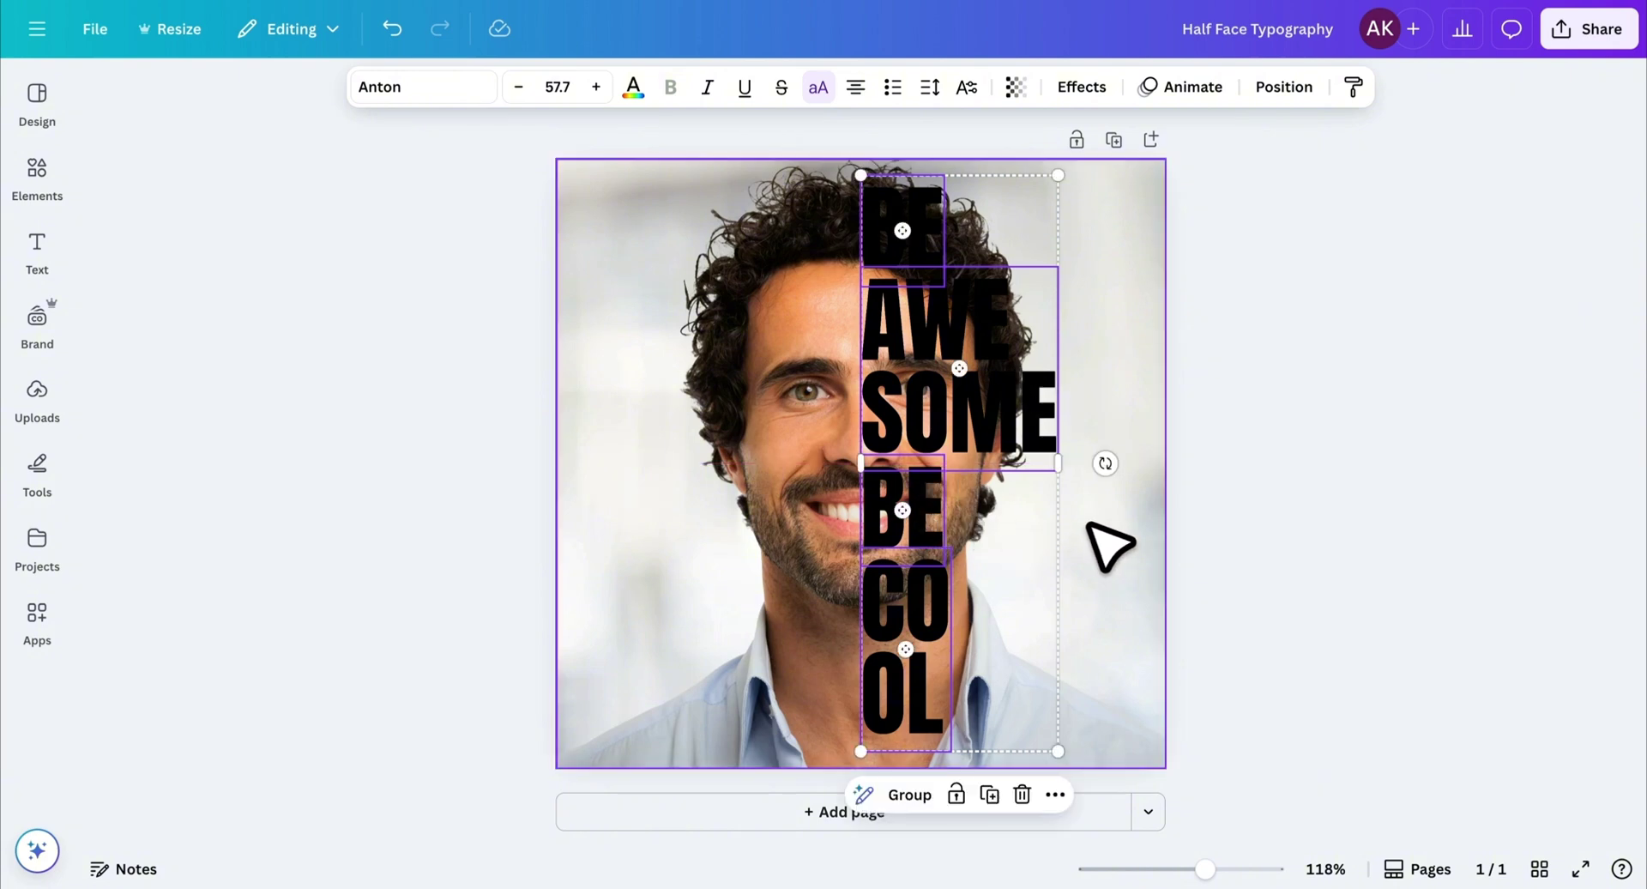
{"action": "right_click", "coordinate": [1035, 525]}
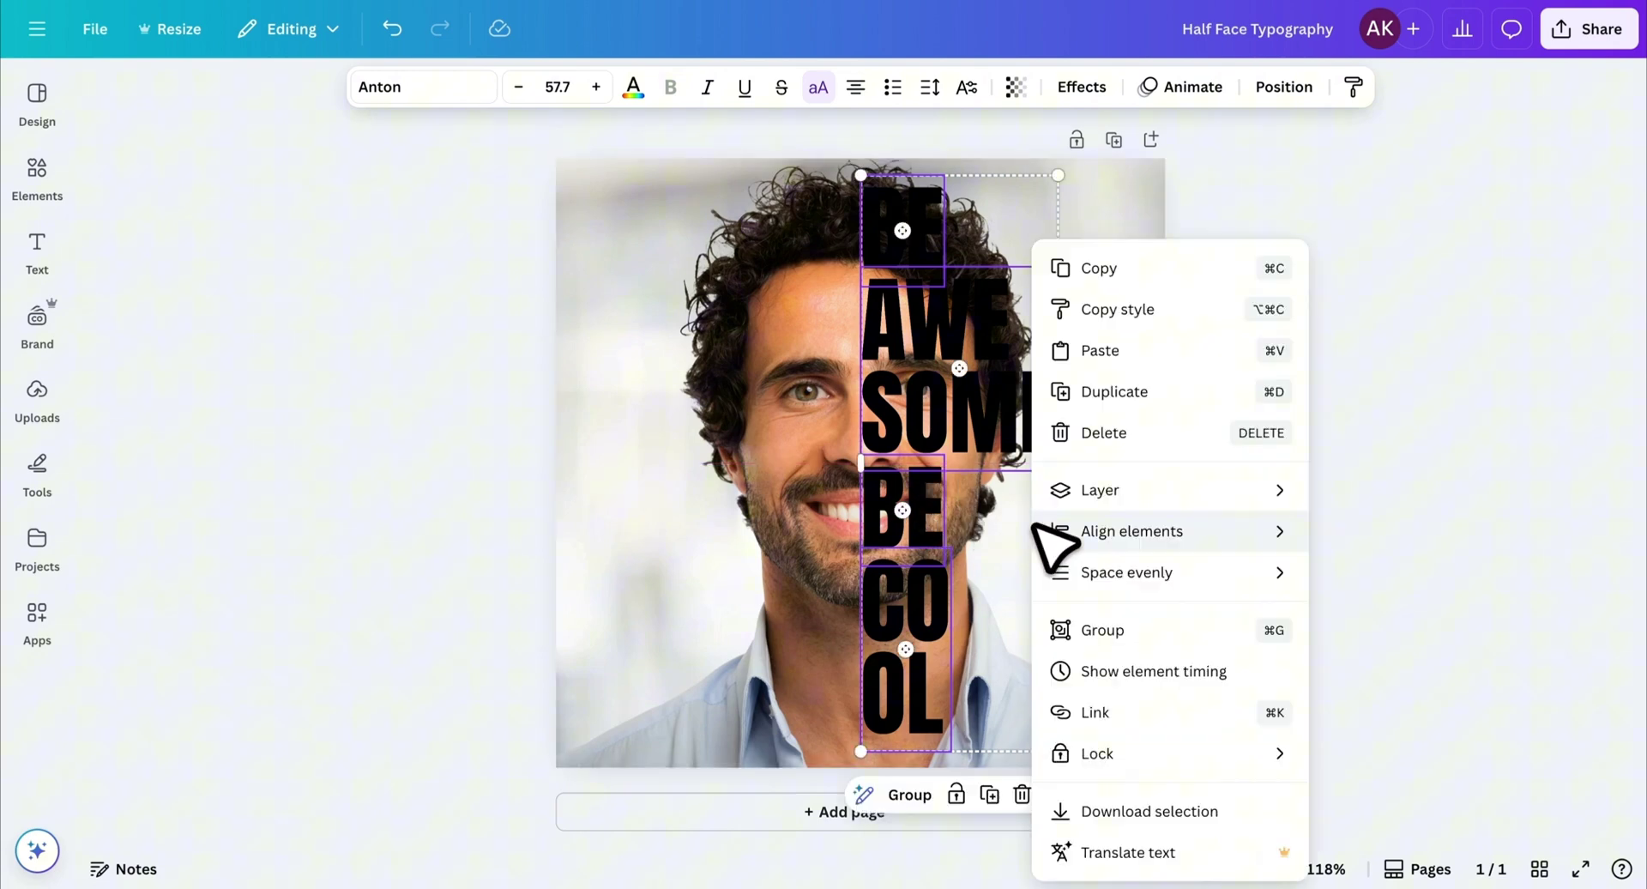
{"action": "left_click", "coordinate": [1114, 269]}
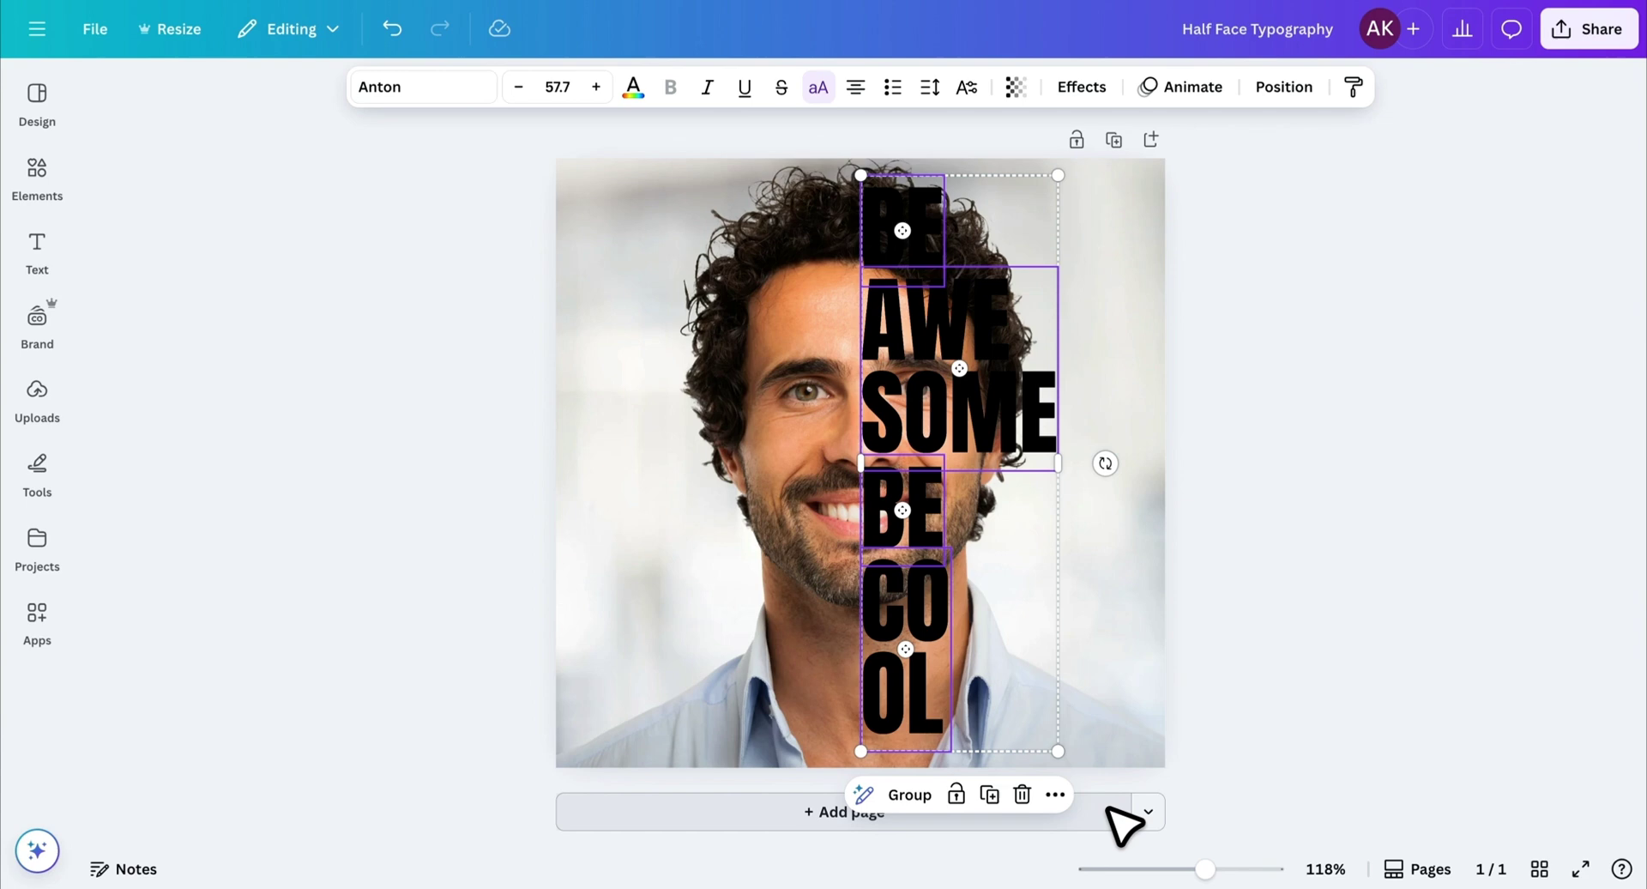
{"action": "left_click", "coordinate": [1106, 811]}
{"action": "key", "text": "ctrl+v"}
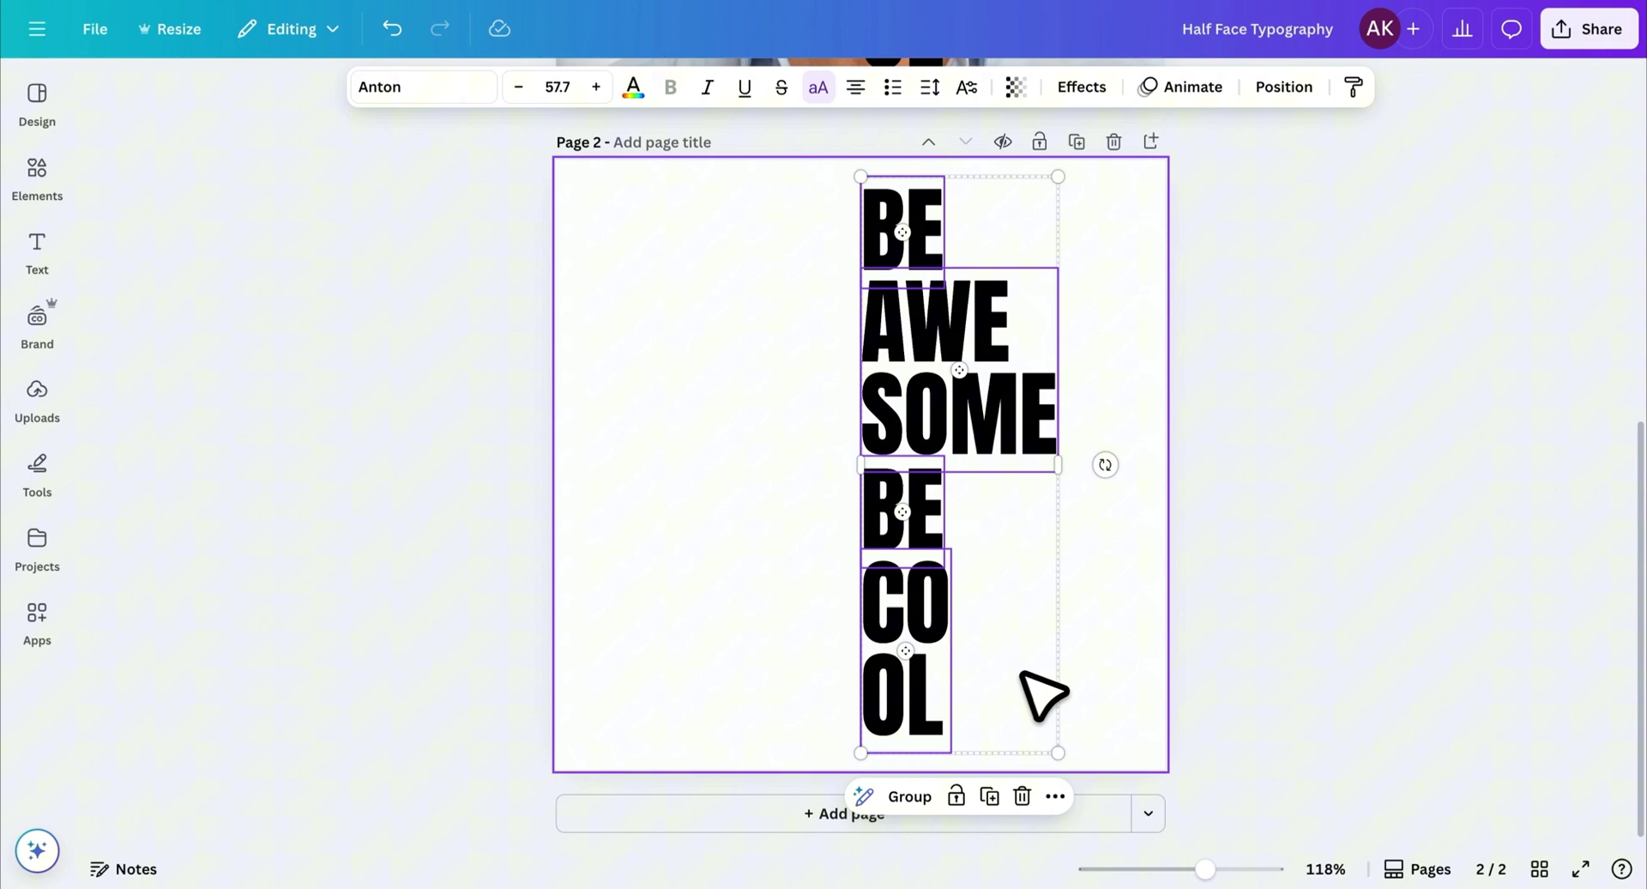
Step: Find and open the Frame Maker app from the Apps library
{"action": "left_click", "coordinate": [1042, 694]}
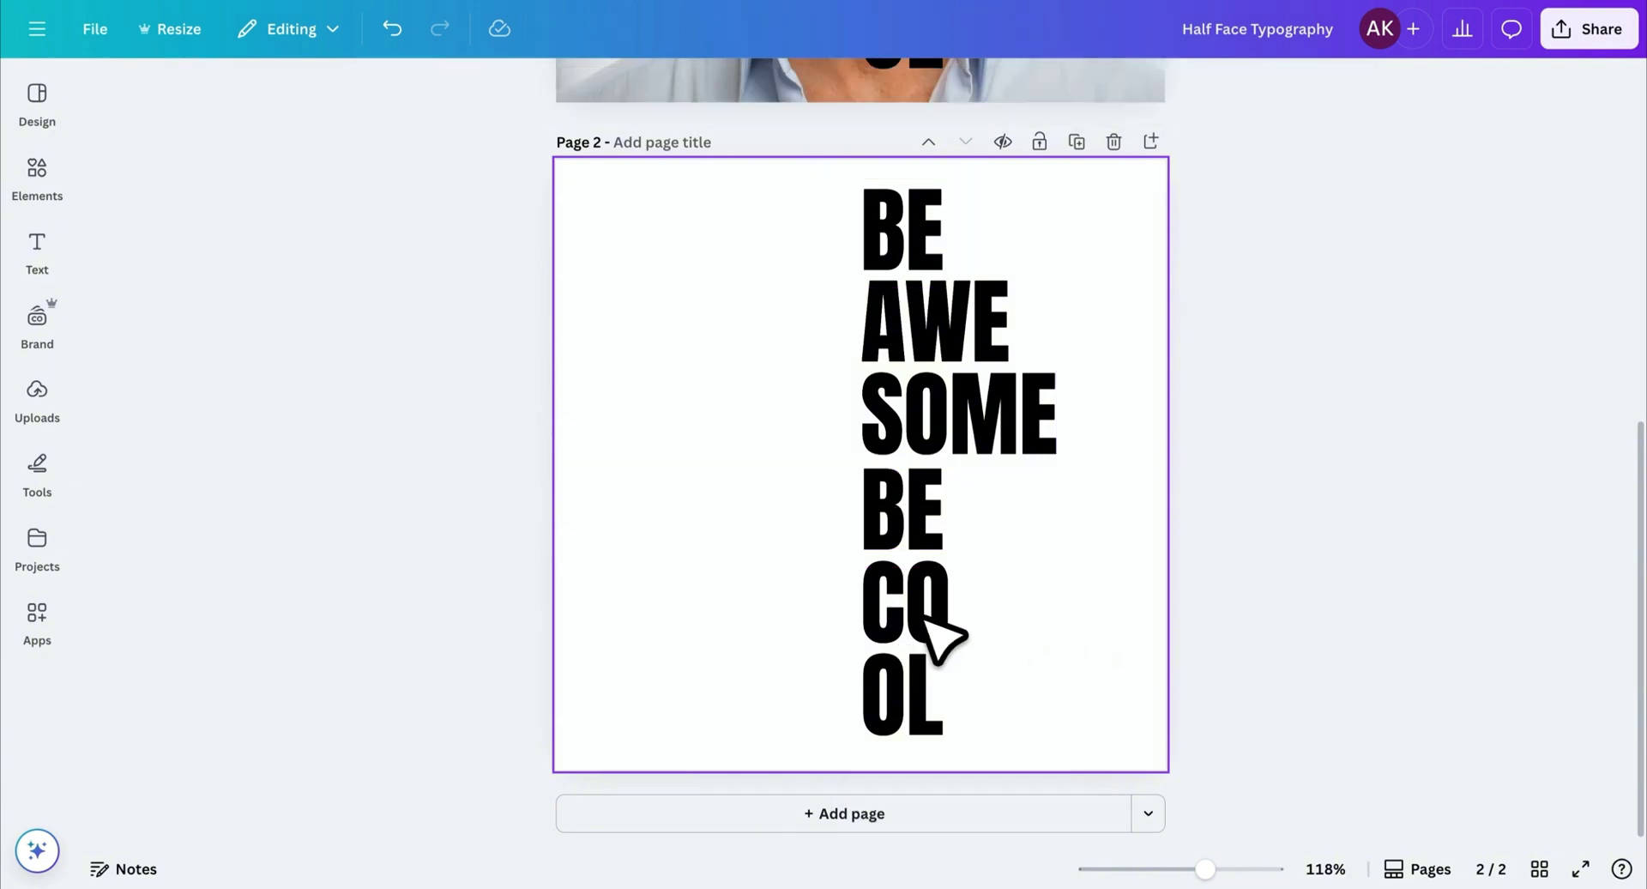
{"action": "left_click", "coordinate": [56, 604]}
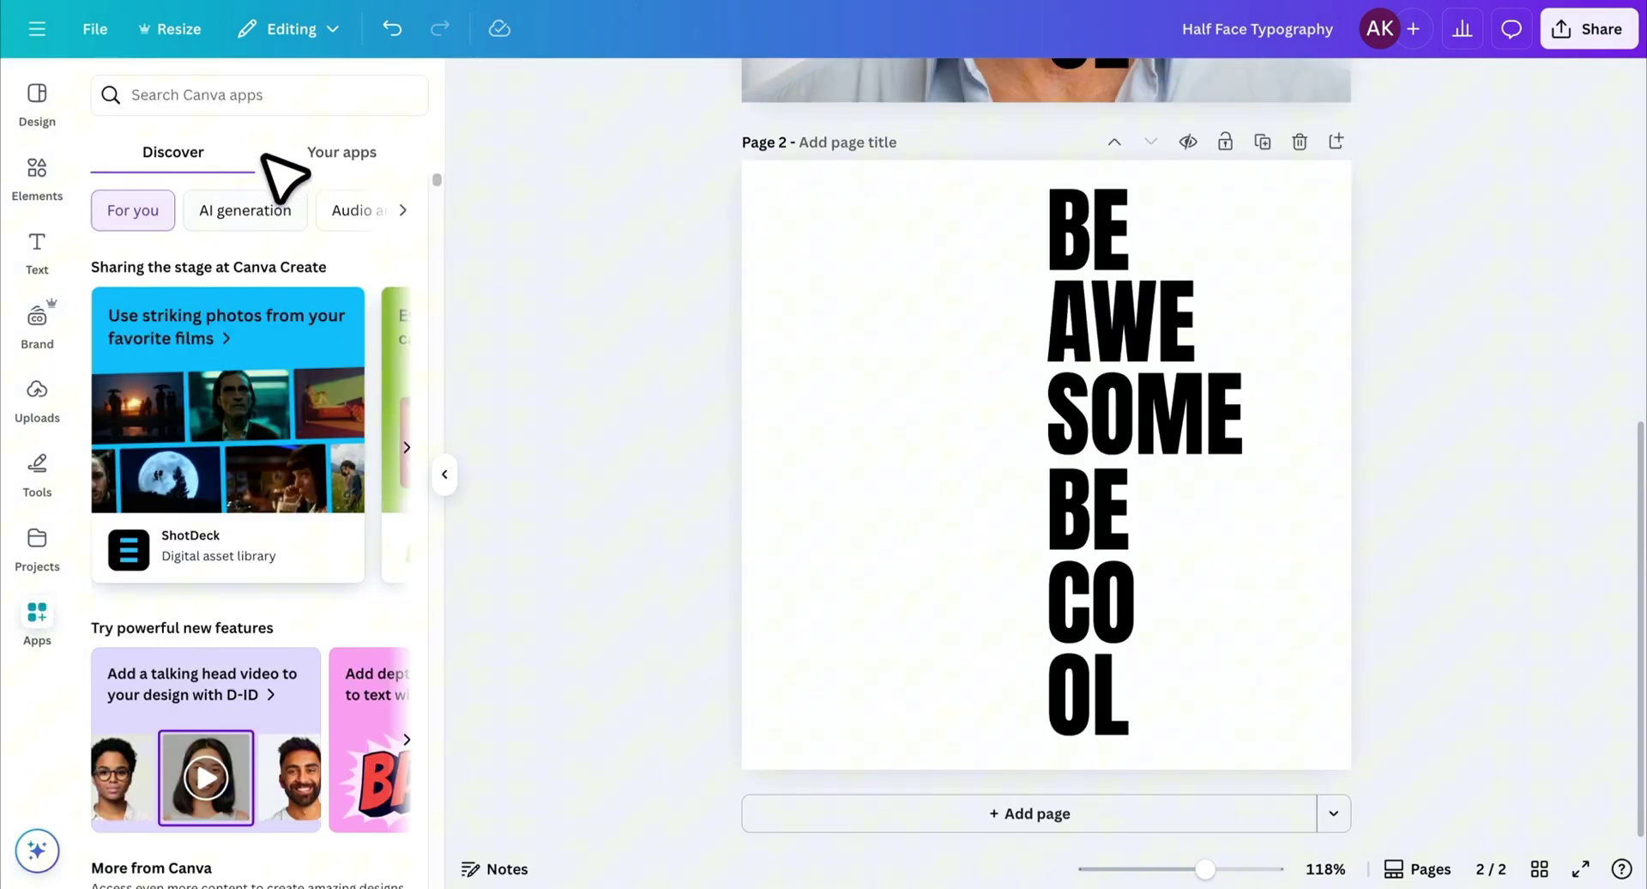
{"action": "type", "text": "frame maker"}
{"action": "key", "text": "Return"}
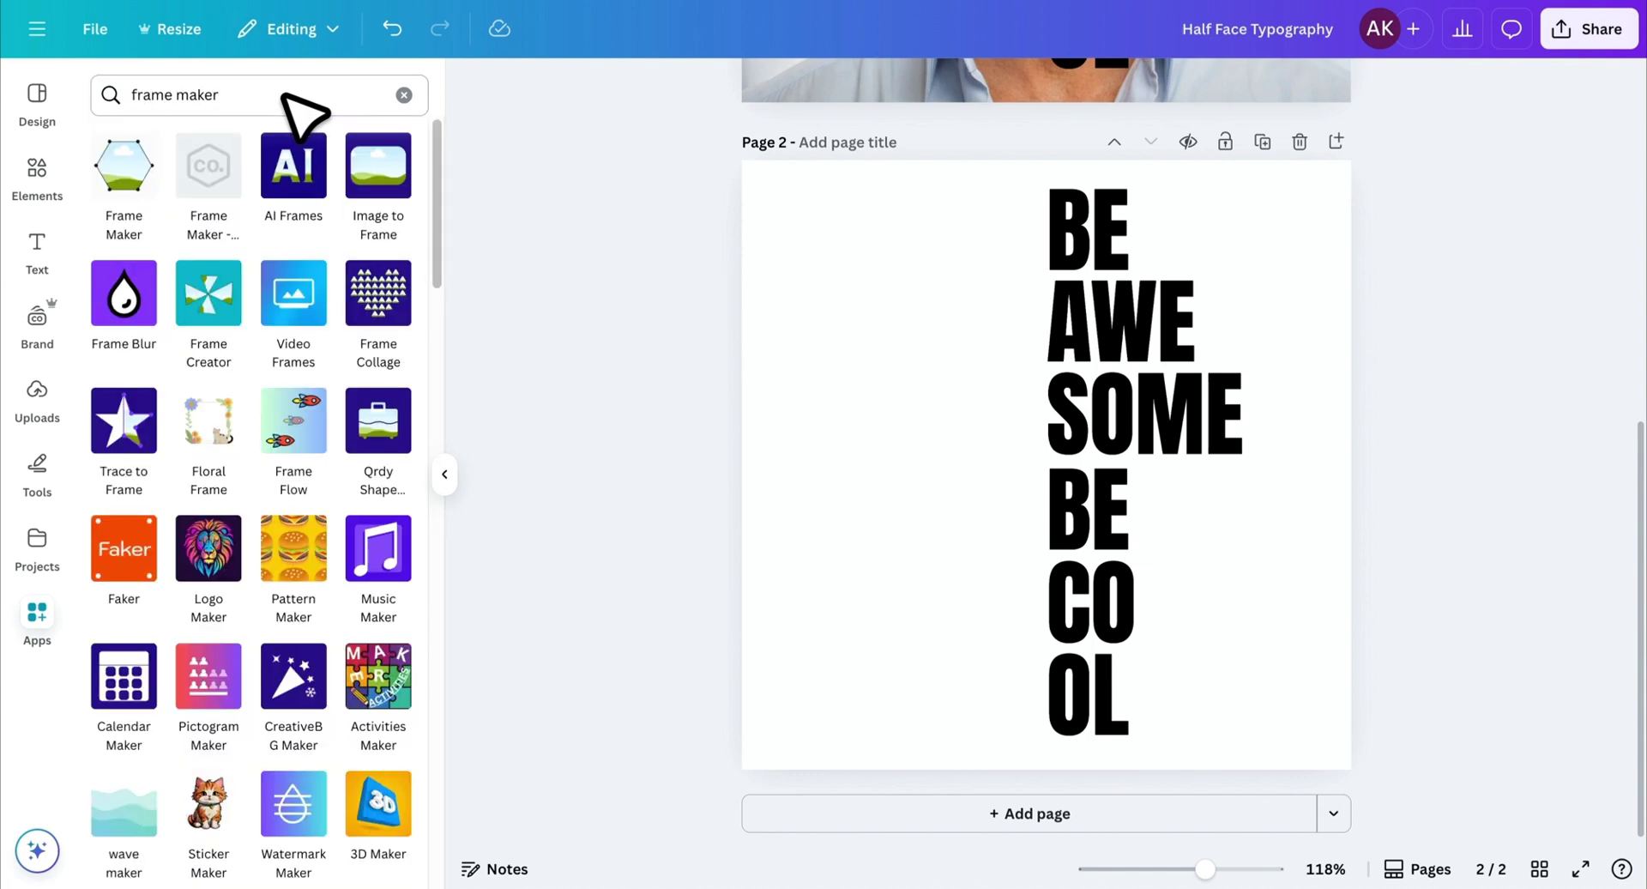
{"action": "left_click", "coordinate": [127, 188]}
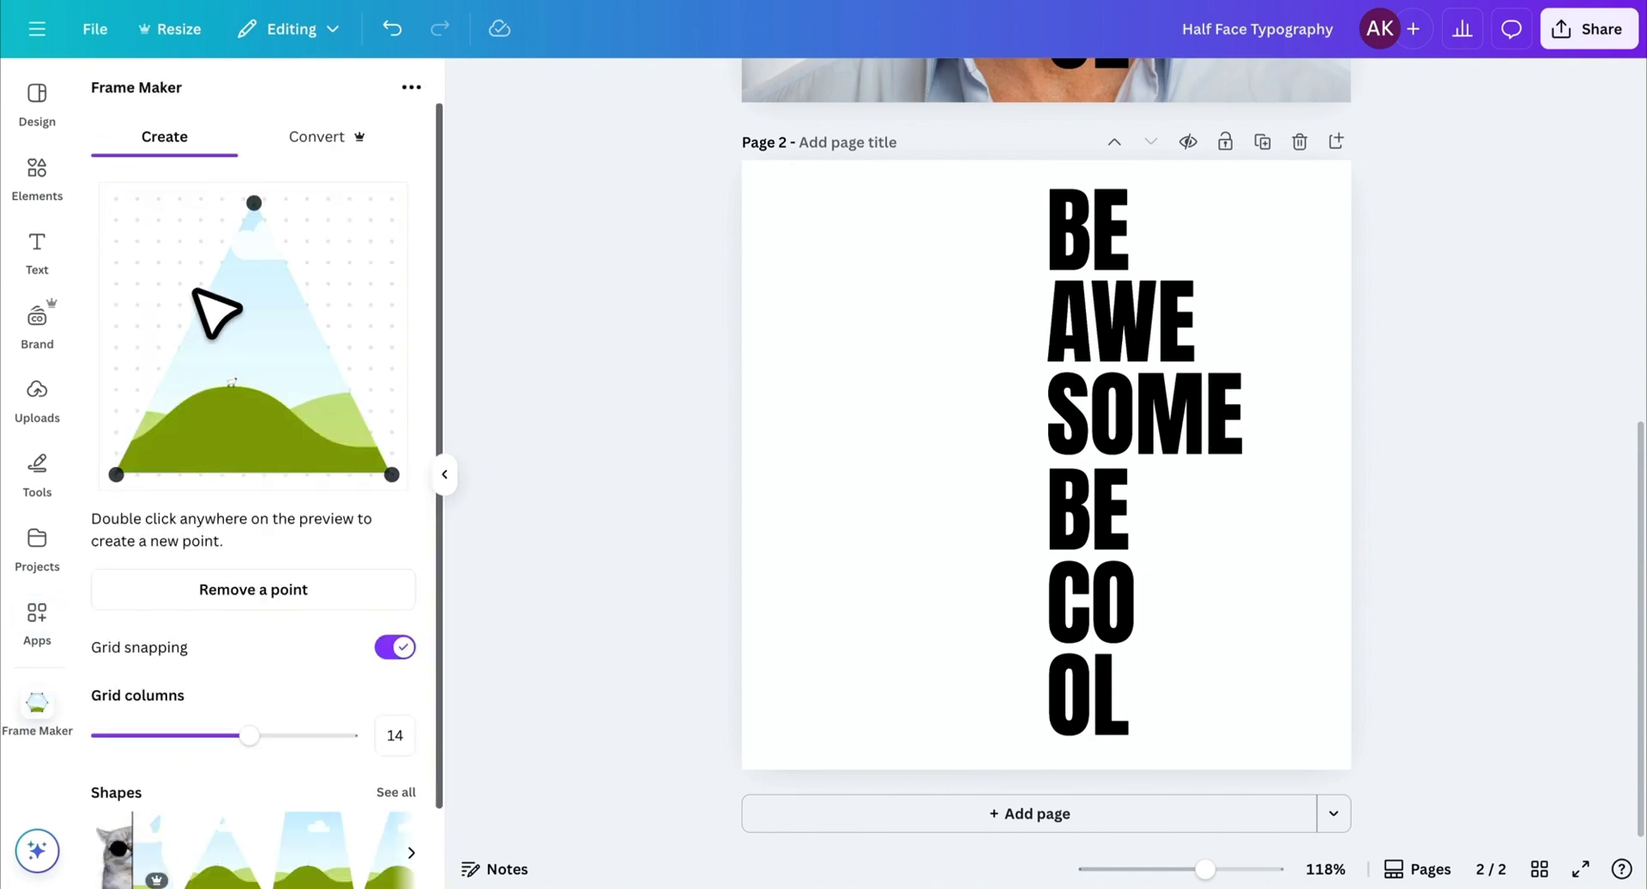
Step: Switch Frame Maker to converting a design, choosing the Mask format
{"action": "double_click", "coordinate": [197, 288]}
{"action": "double_click", "coordinate": [346, 259]}
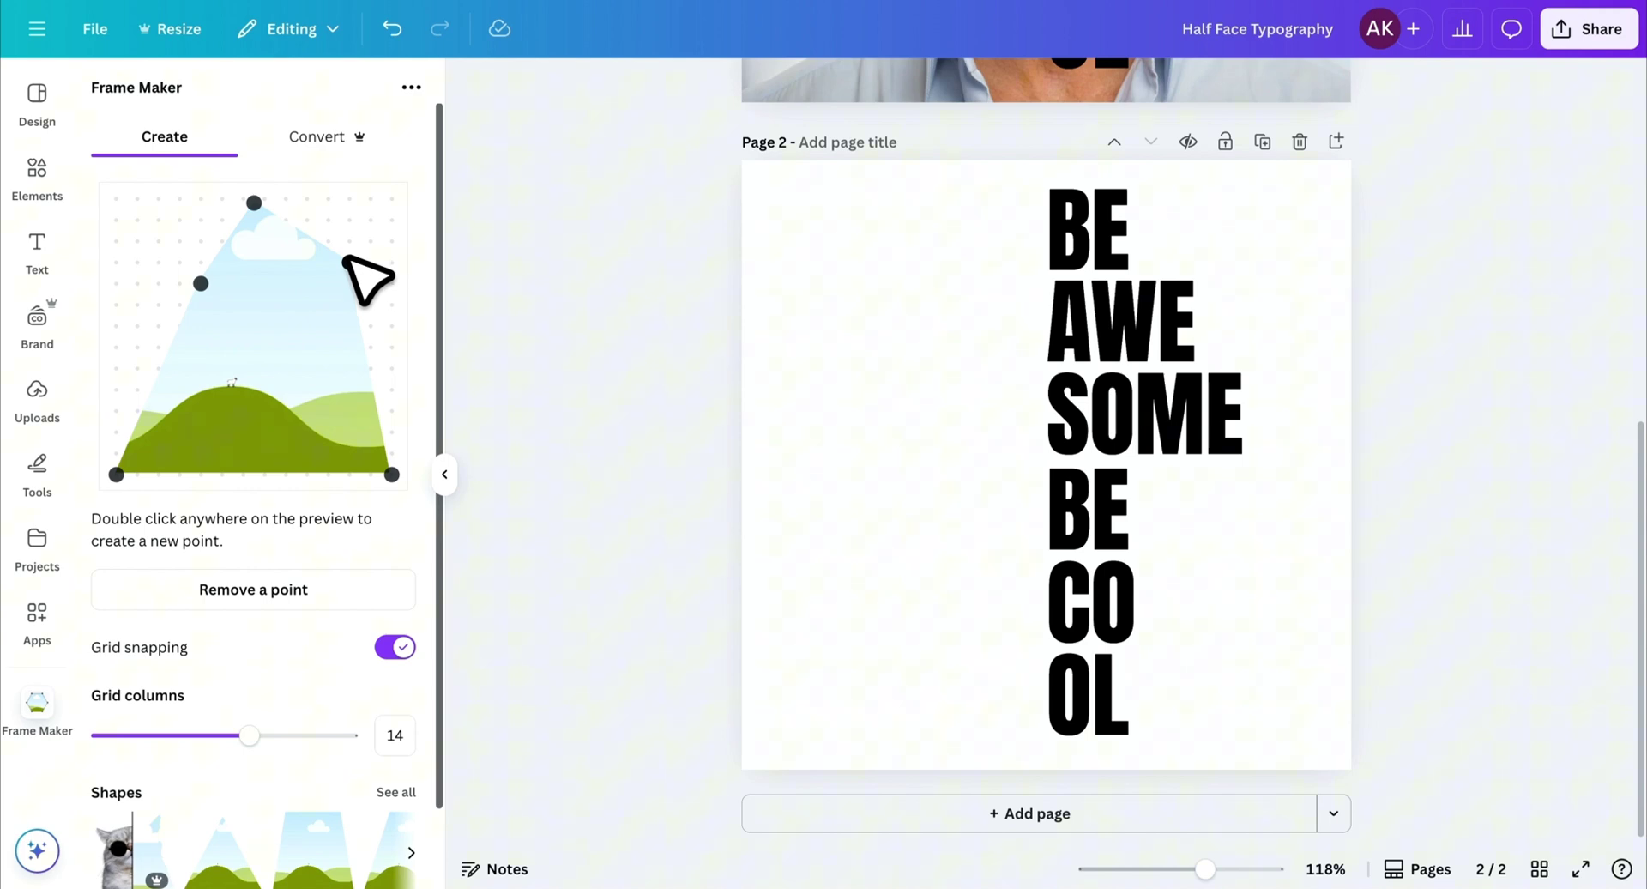
{"action": "left_click", "coordinate": [330, 140]}
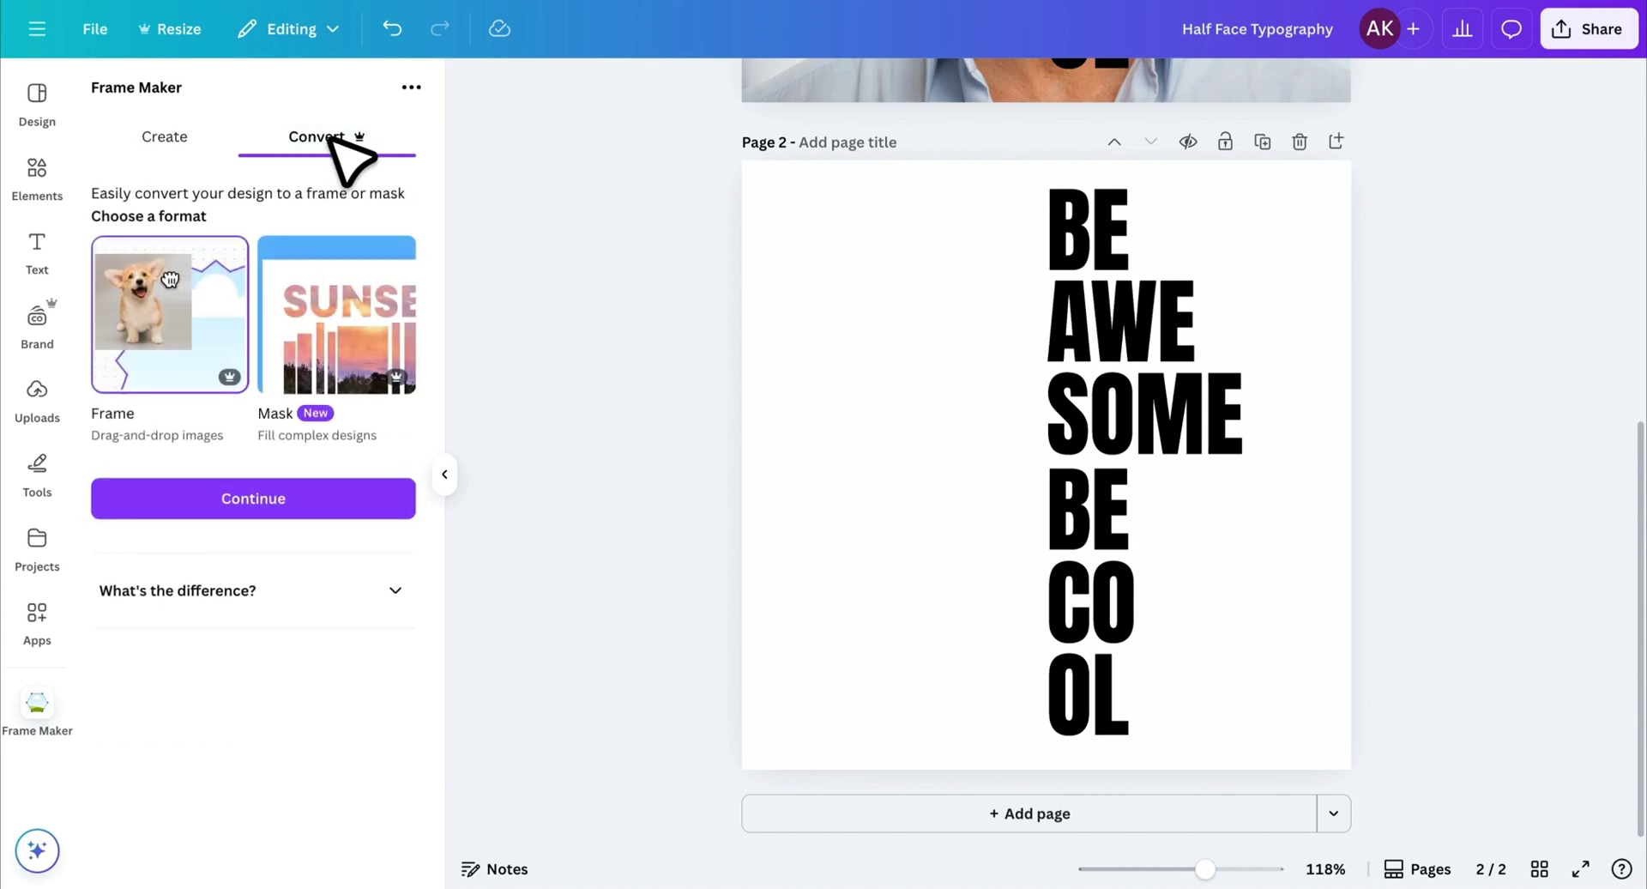
{"action": "left_click", "coordinate": [329, 273]}
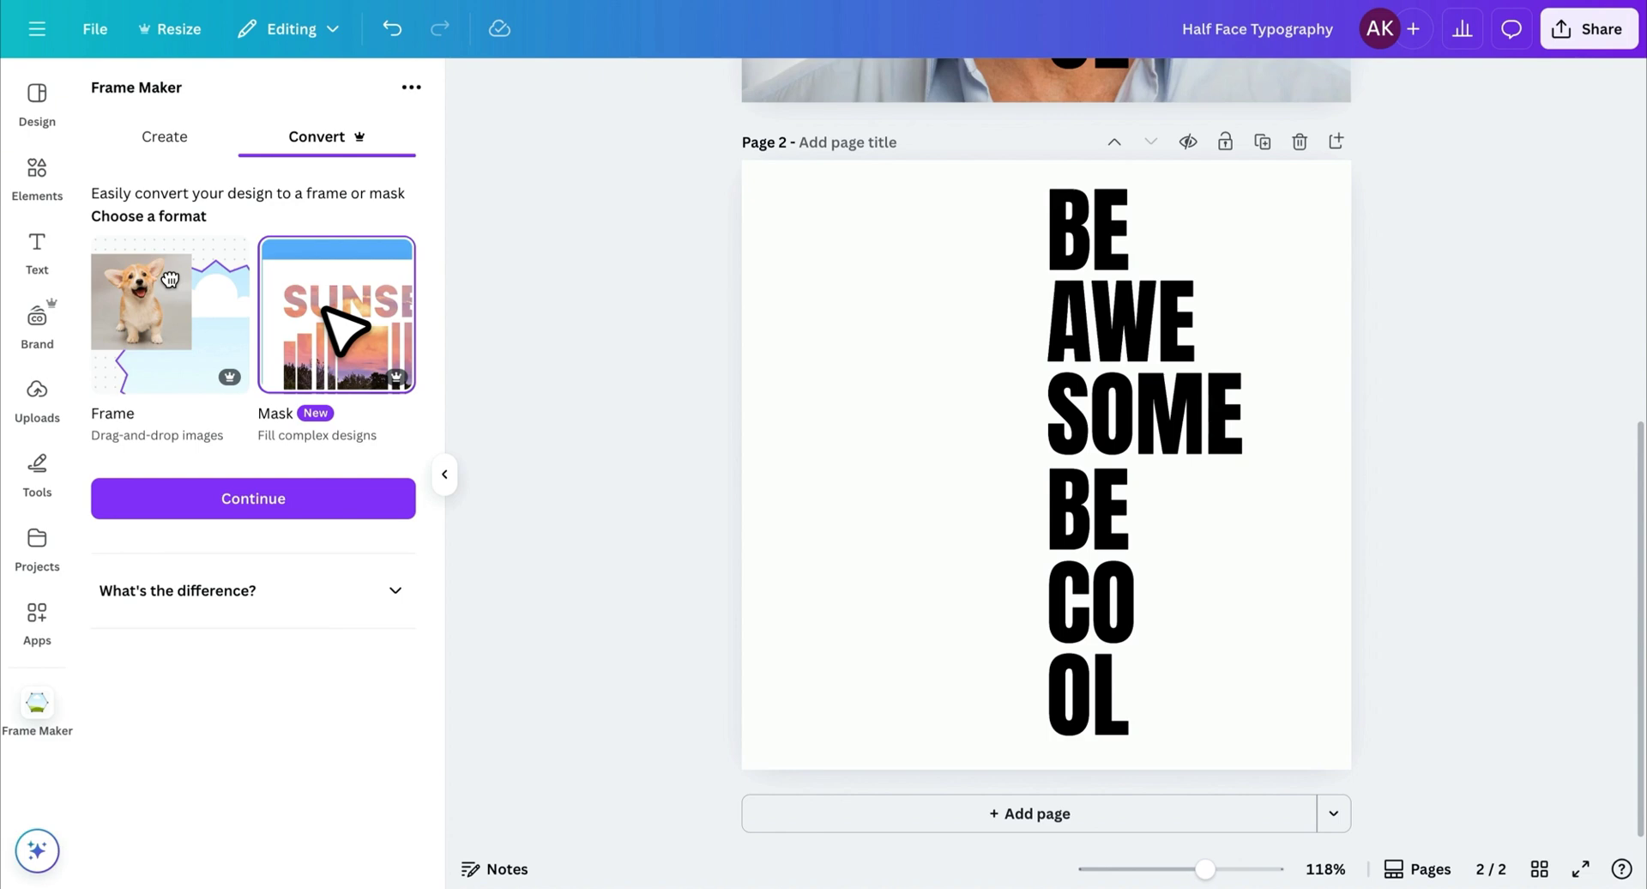
Step: Convert only Page 2 to a mask at size 3.125 with a transparent background
{"action": "left_click", "coordinate": [273, 497]}
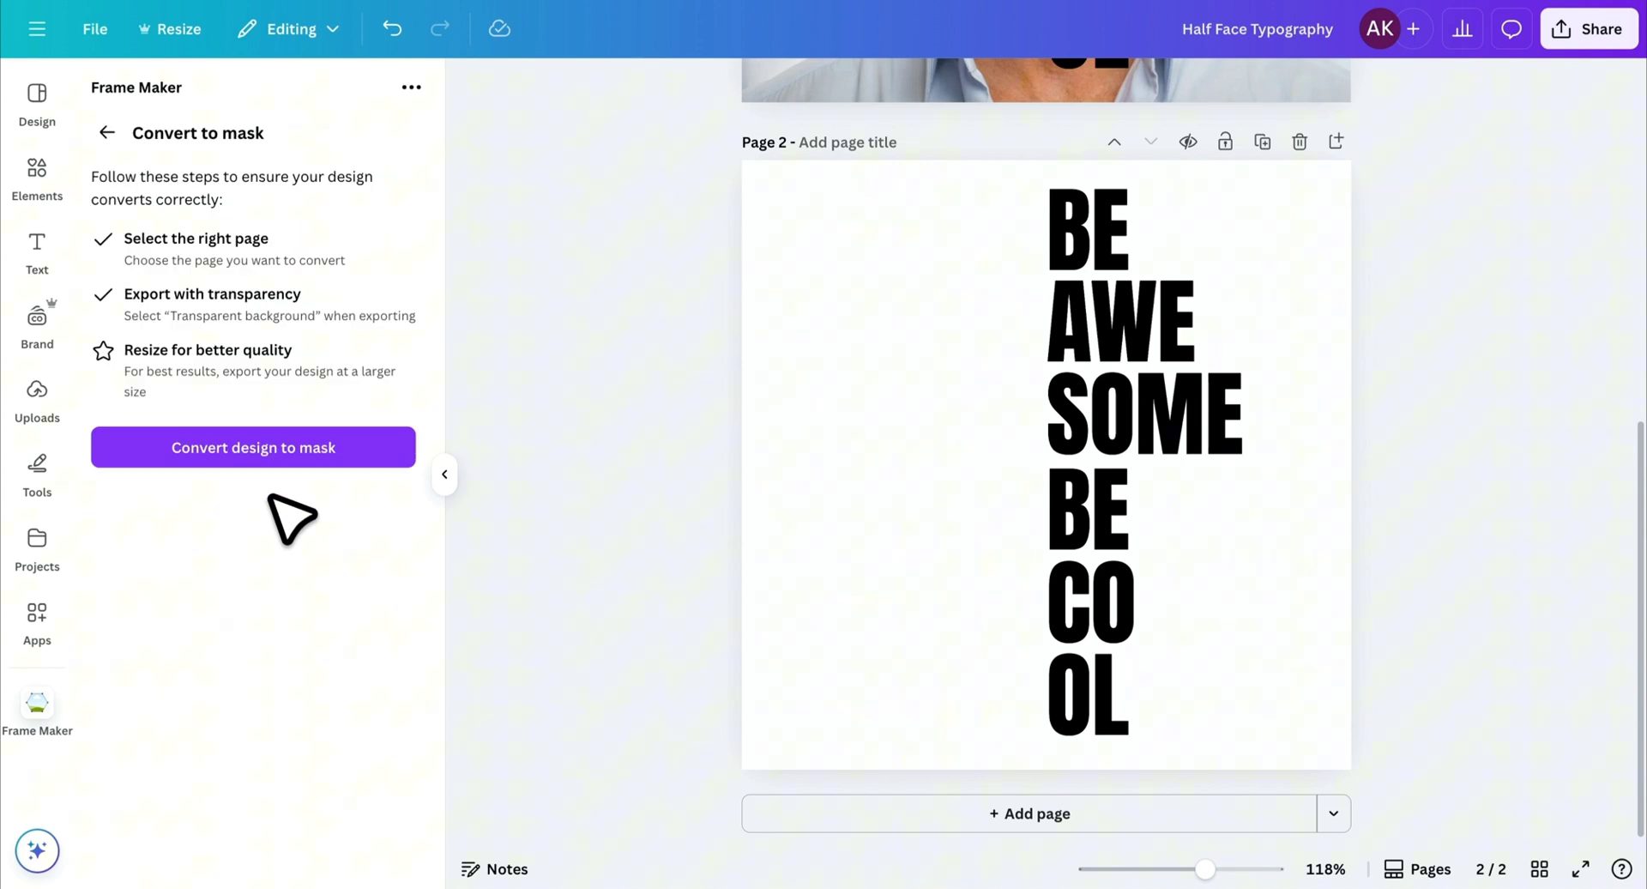
{"action": "left_click", "coordinate": [270, 456]}
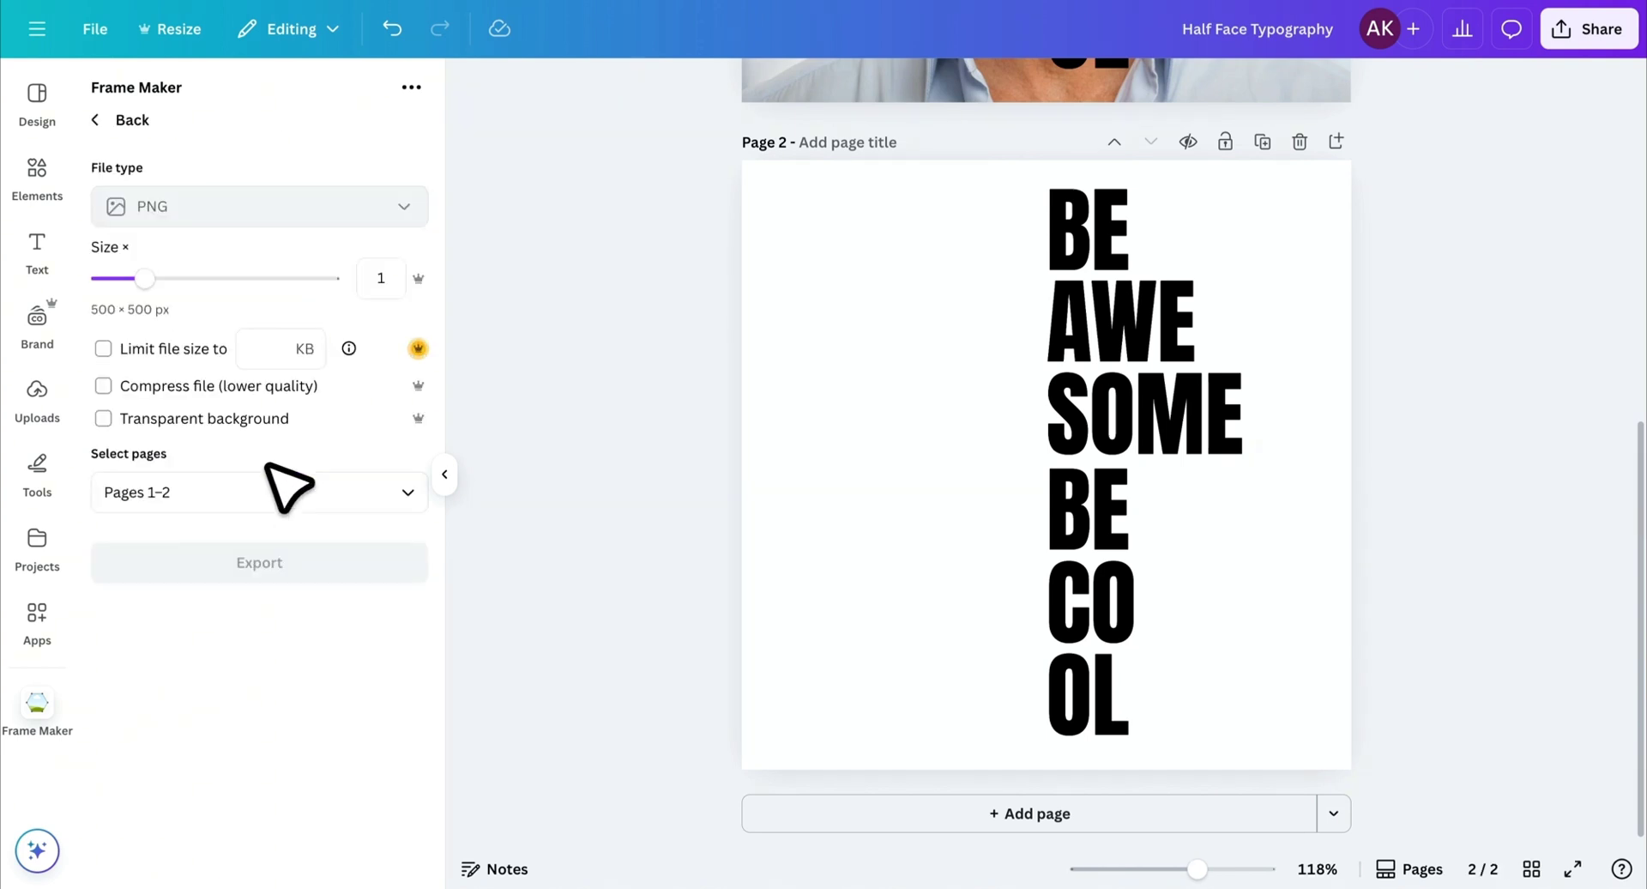
{"action": "left_click_drag", "start_coordinate": [144, 278], "coordinate": [371, 275]}
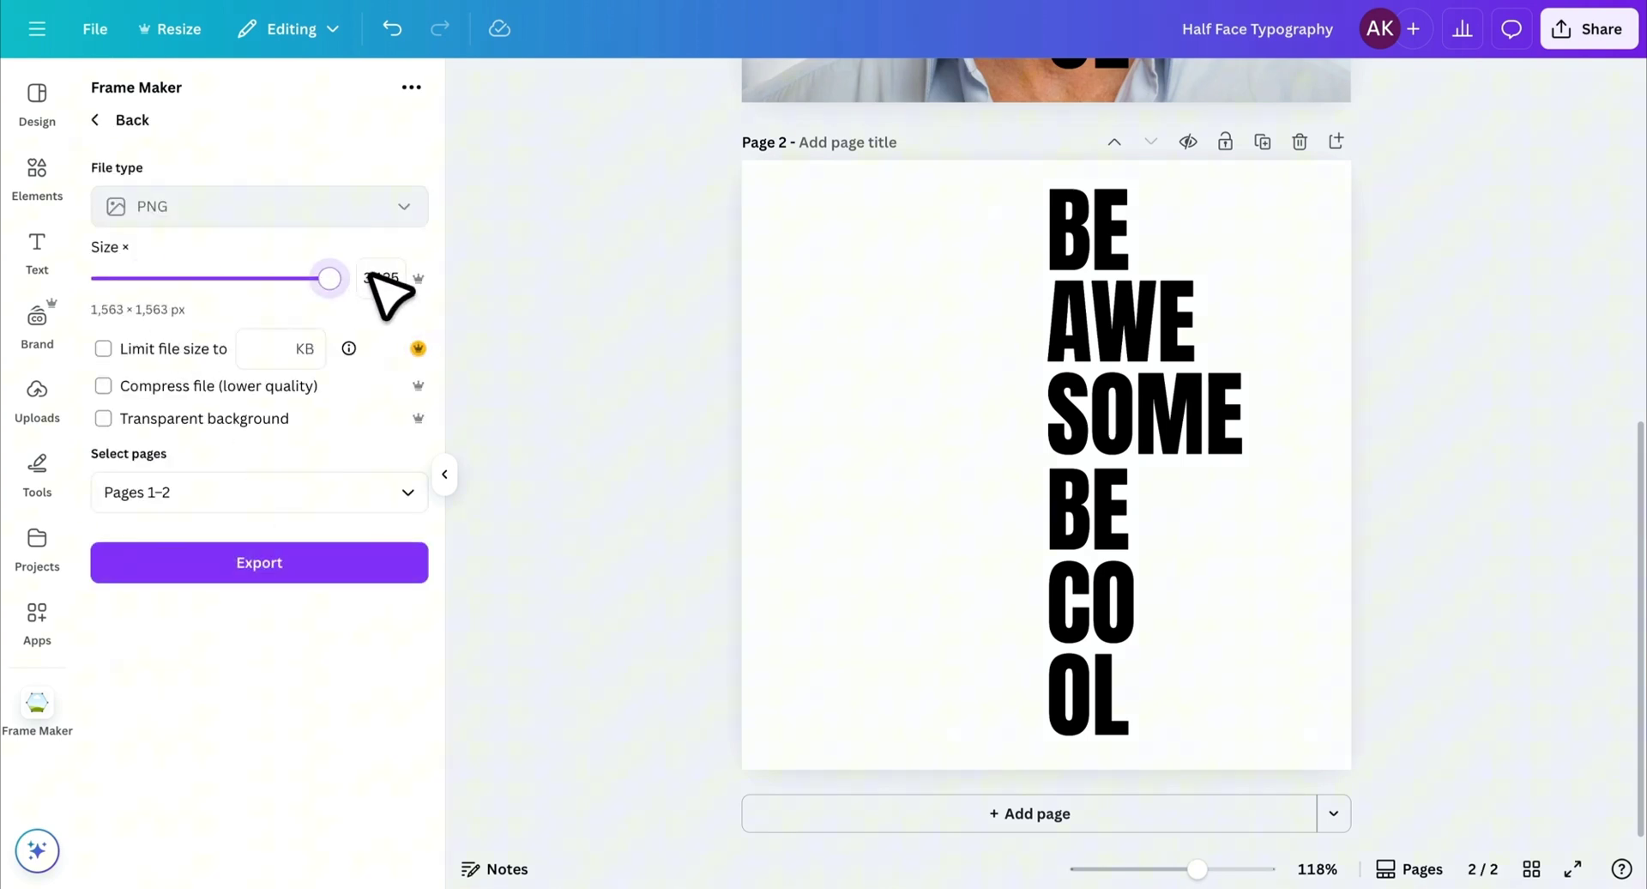
{"action": "left_click", "coordinate": [253, 418]}
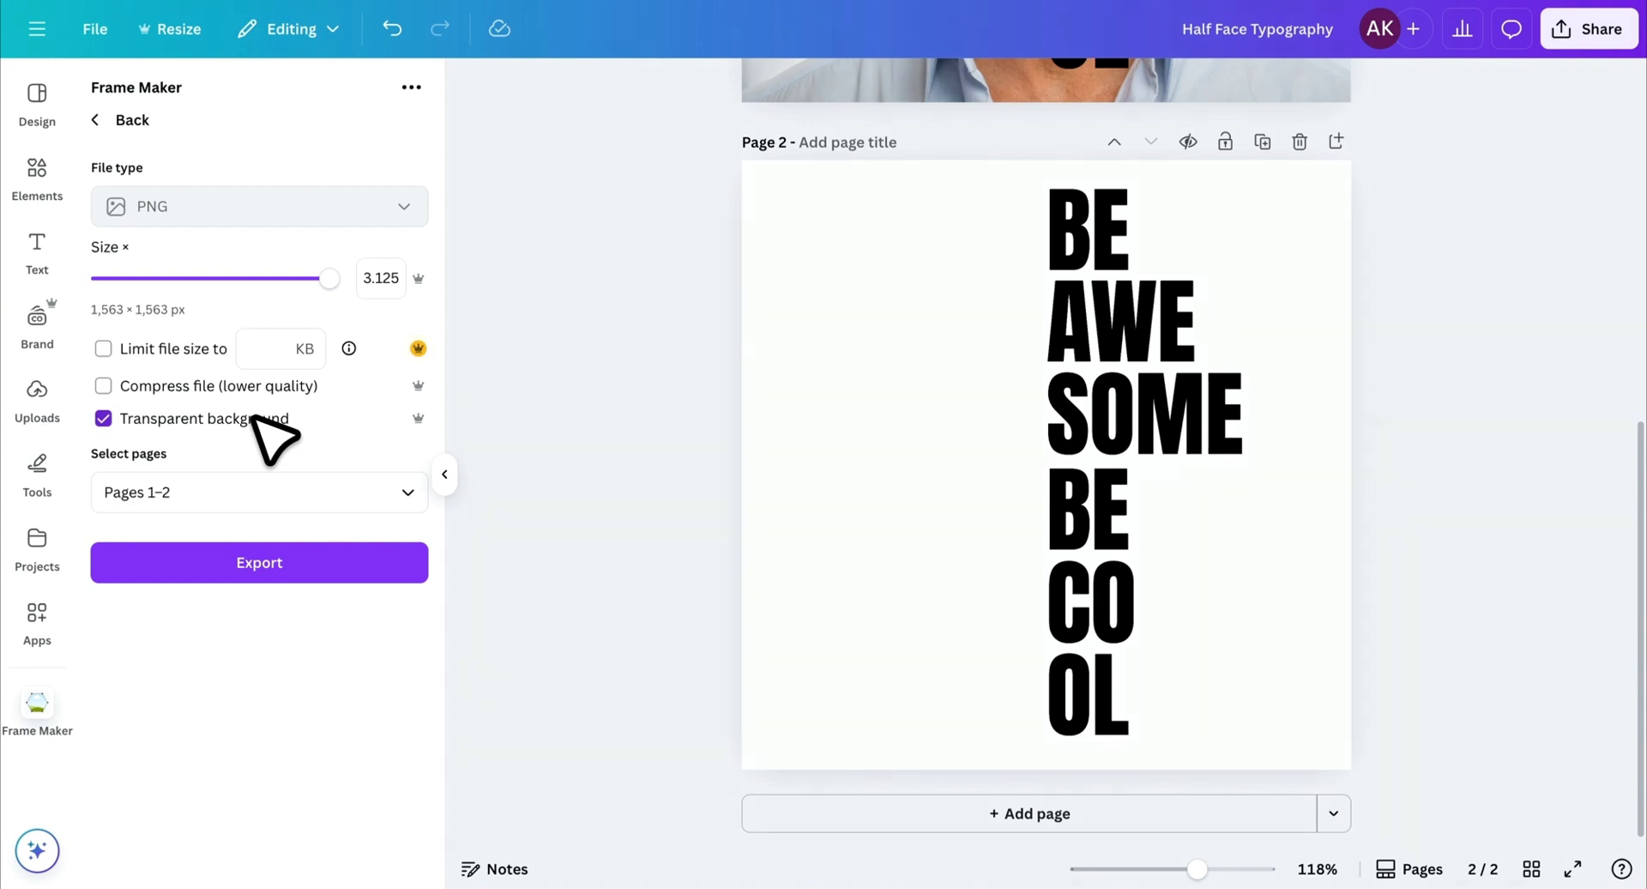
{"action": "left_click", "coordinate": [270, 487]}
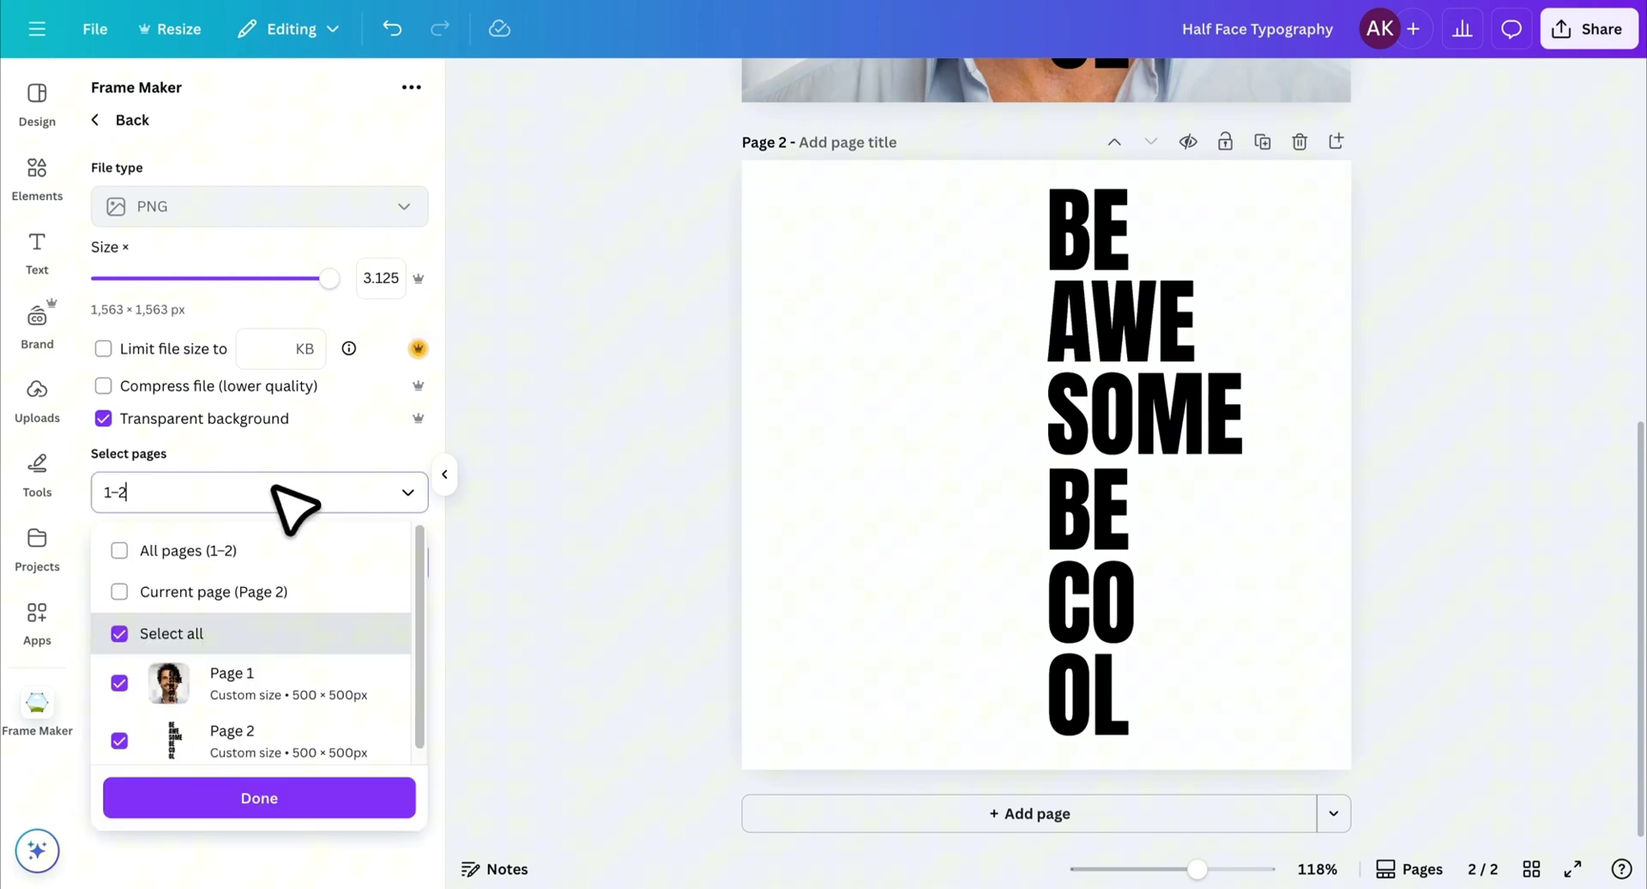
{"action": "left_click", "coordinate": [276, 591]}
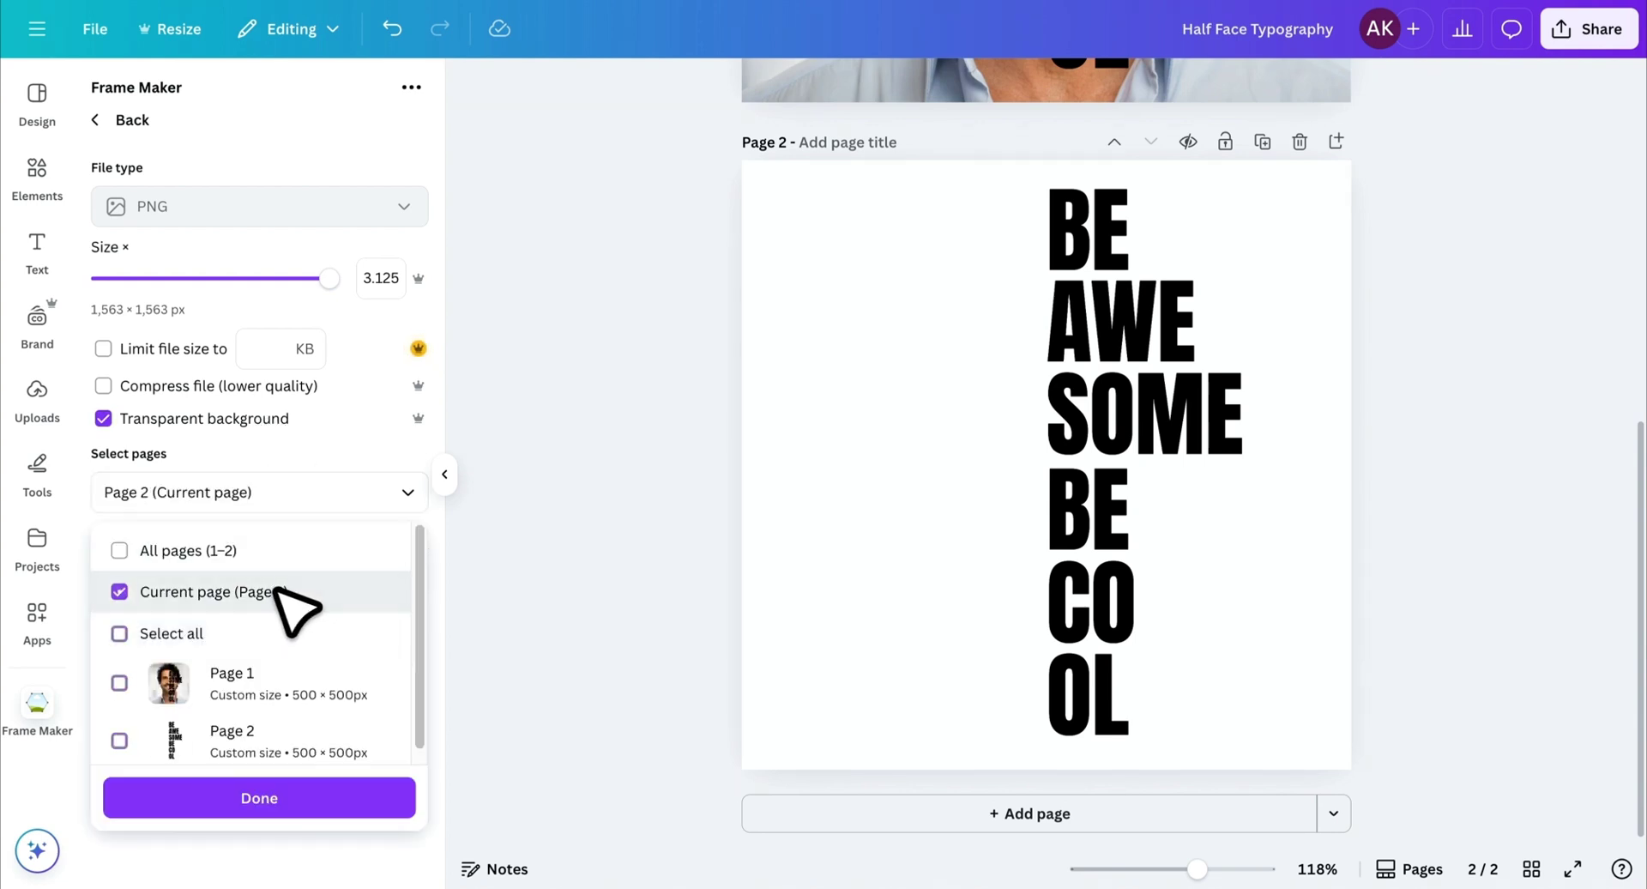
{"action": "left_click", "coordinate": [343, 798]}
{"action": "left_click", "coordinate": [273, 571]}
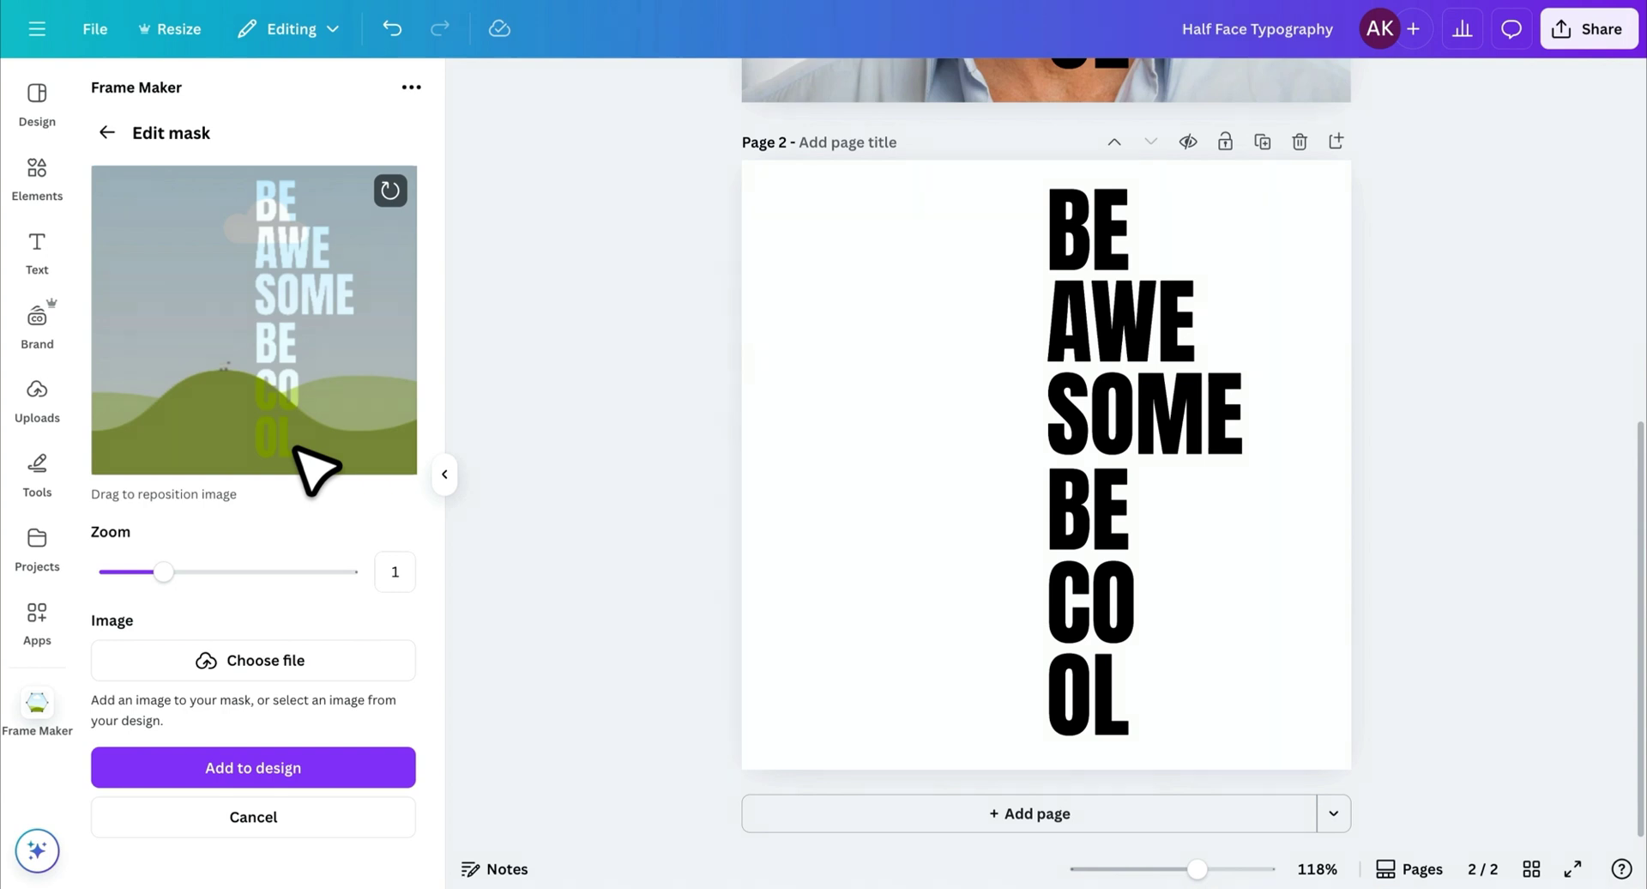
Step: Fill the mask with page 1's face photo and fine-tune its position and zoom (1.002)
{"action": "scroll", "coordinate": [762, 514], "scroll_direction": "up", "scroll_amount": 7}
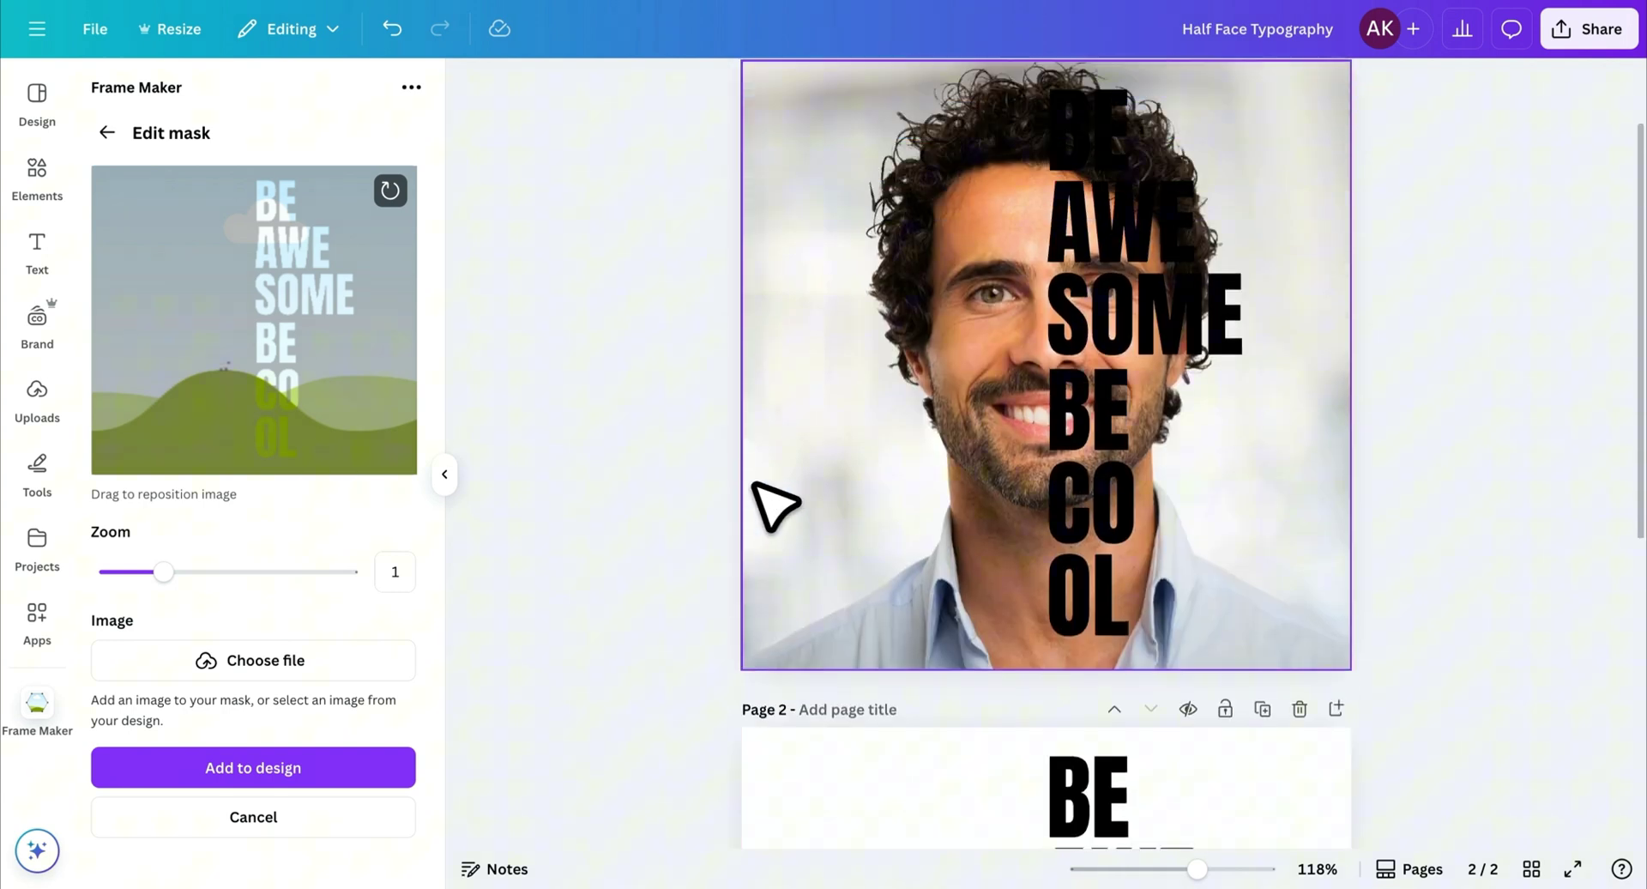
{"action": "left_click", "coordinate": [794, 262]}
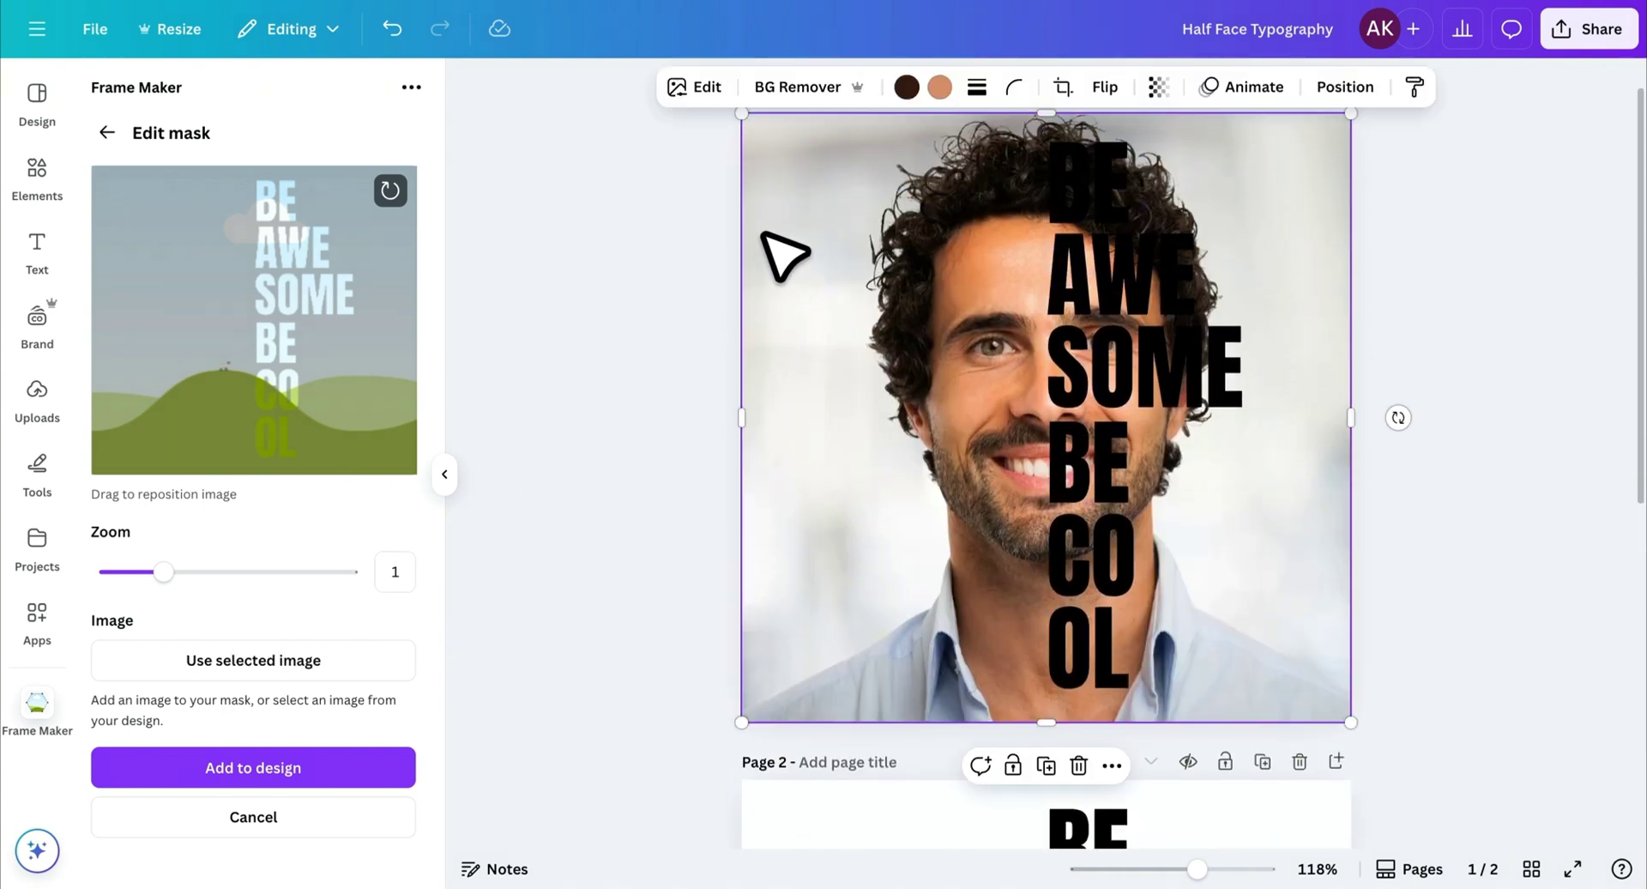
{"action": "left_click", "coordinate": [266, 659]}
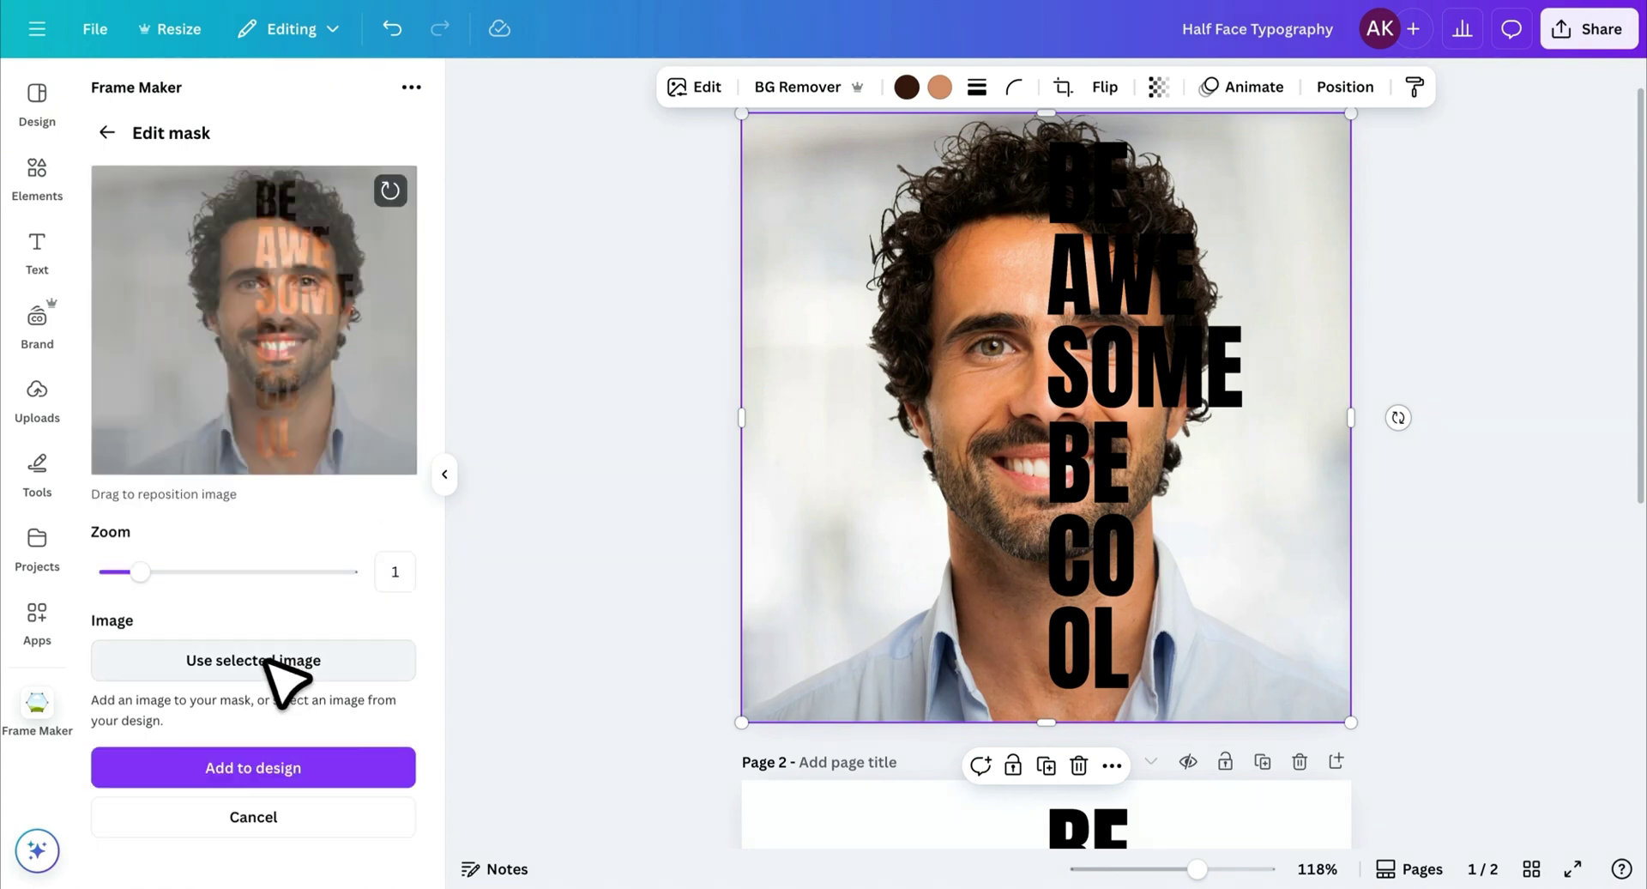
{"action": "left_click_drag", "start_coordinate": [375, 368], "coordinate": [343, 371]}
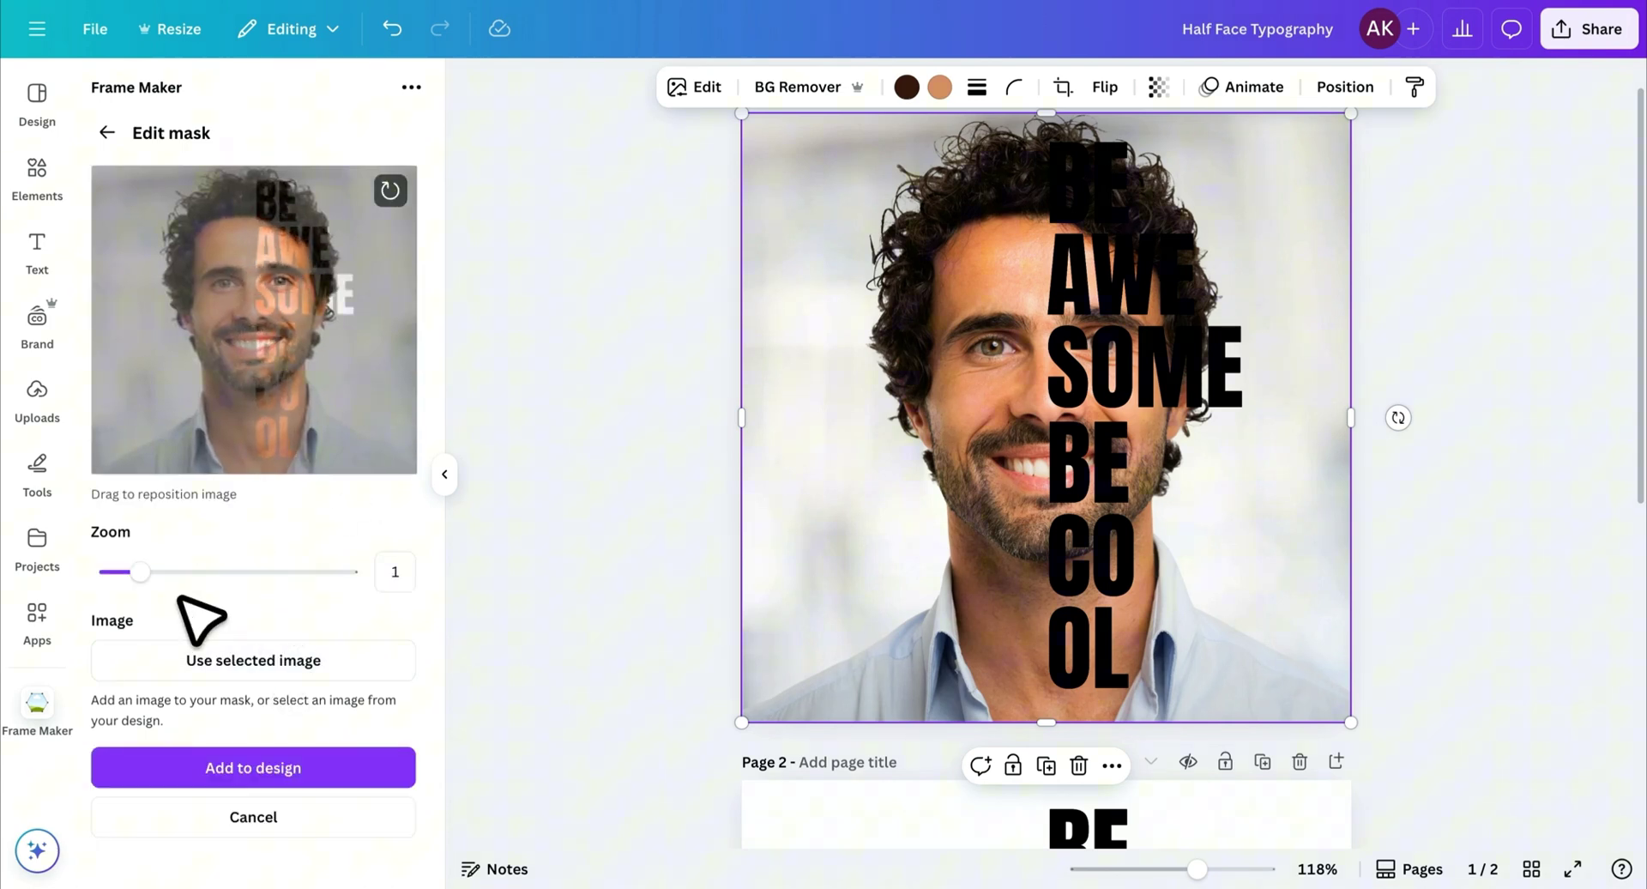
{"action": "mouse_move", "coordinate": [140, 572]}
{"action": "left_mouse_down"}
{"action": "mouse_move", "coordinate": [107, 572]}
{"action": "mouse_move", "coordinate": [141, 571]}
{"action": "left_mouse_up"}
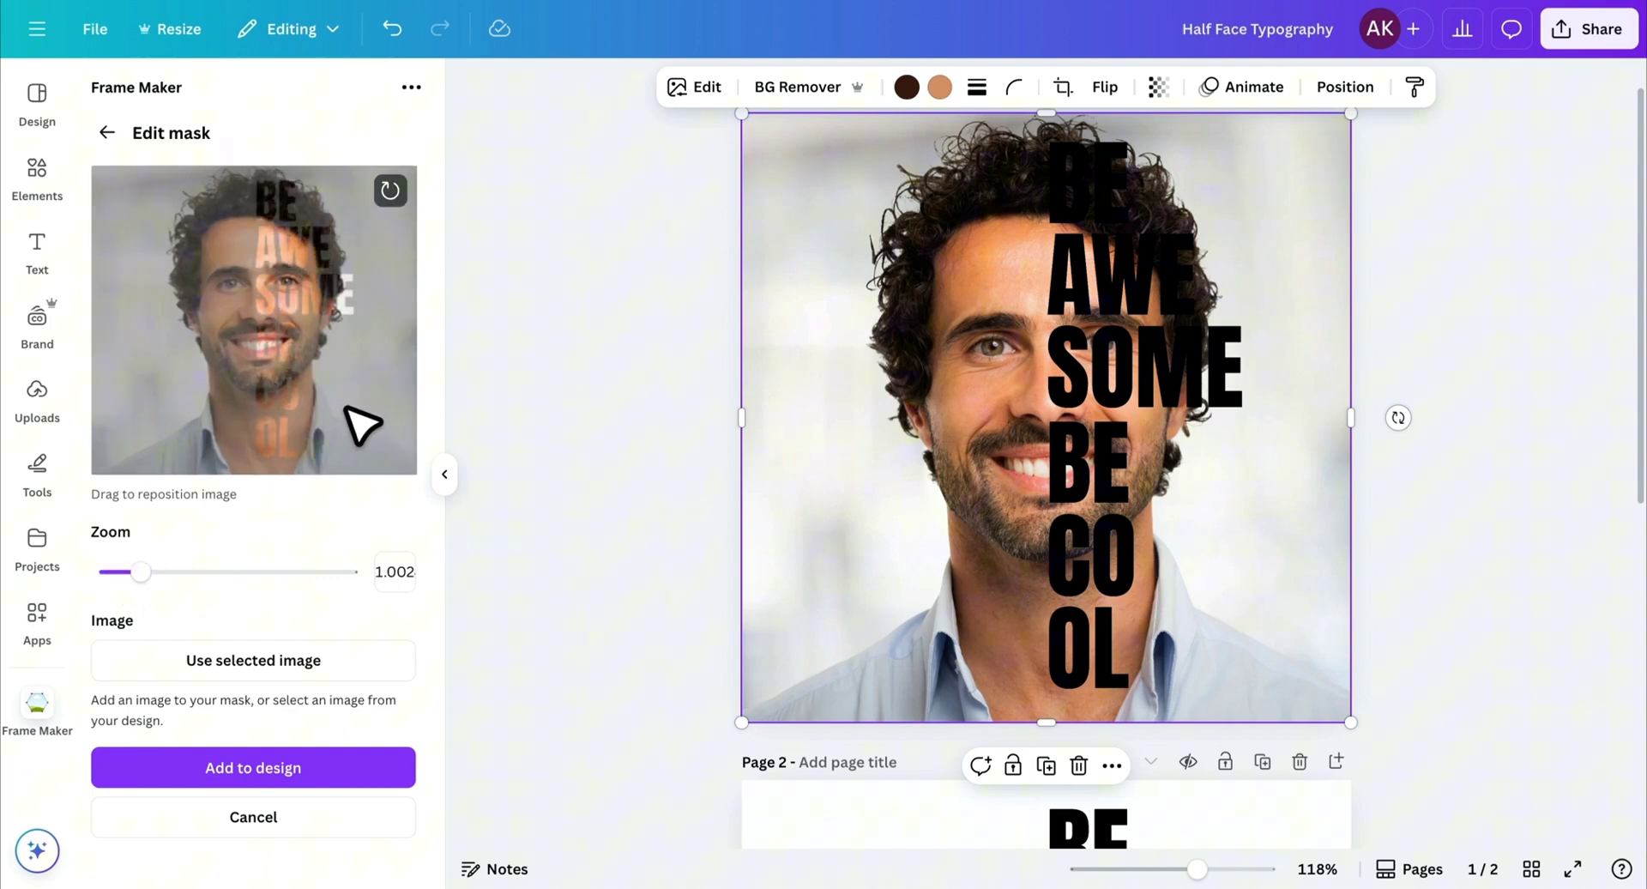
{"action": "left_click_drag", "start_coordinate": [345, 407], "coordinate": [343, 406]}
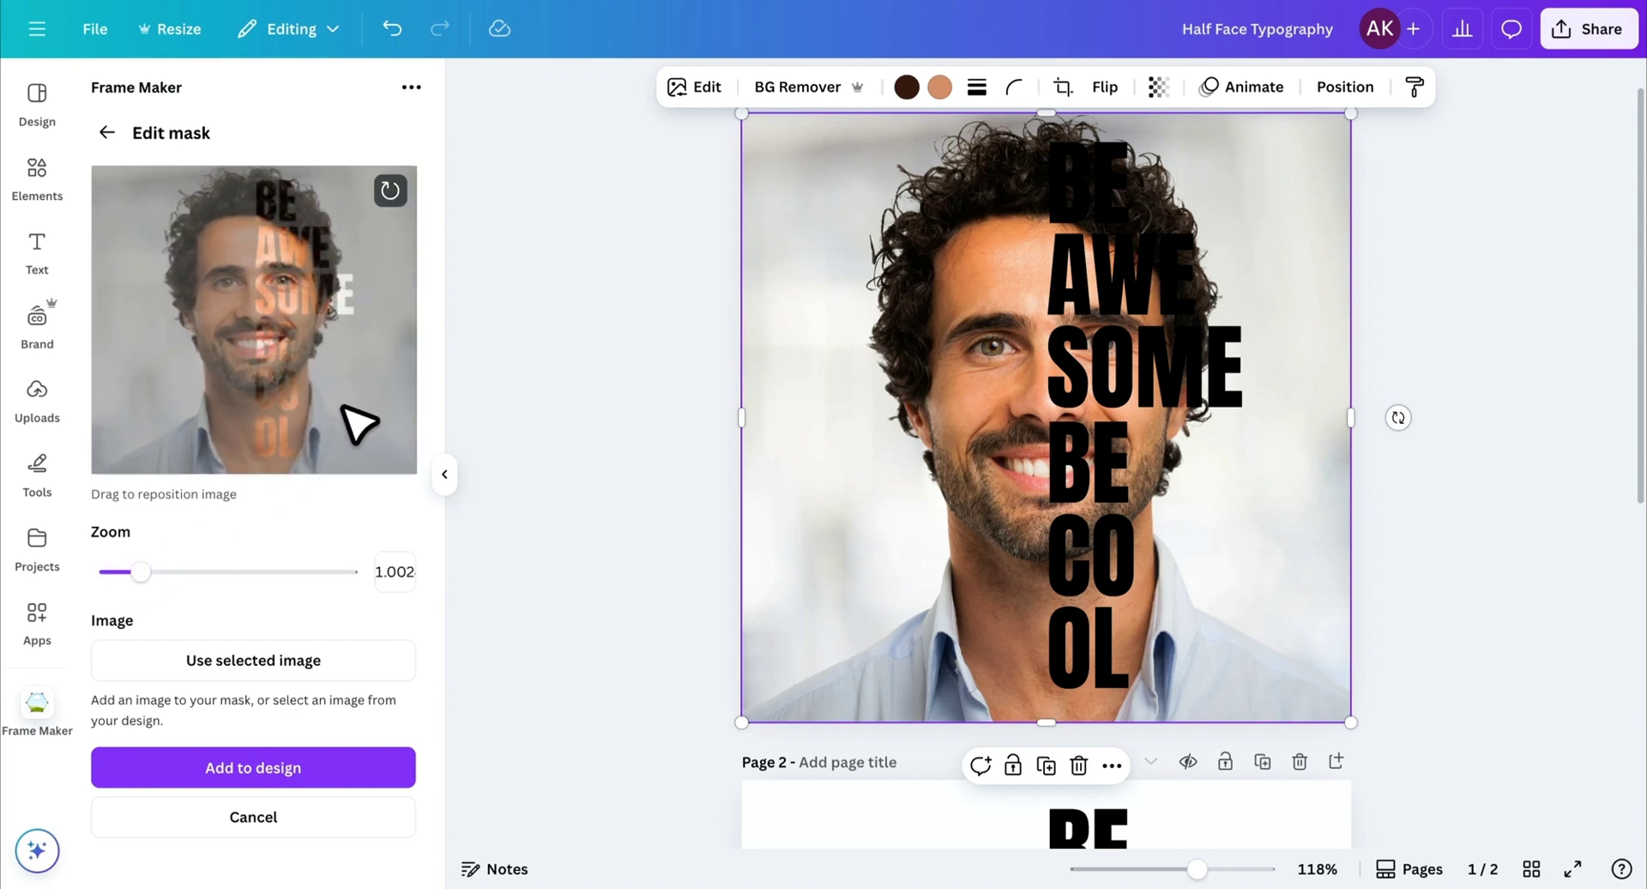
{"action": "left_click_drag", "start_coordinate": [343, 407], "coordinate": [348, 409]}
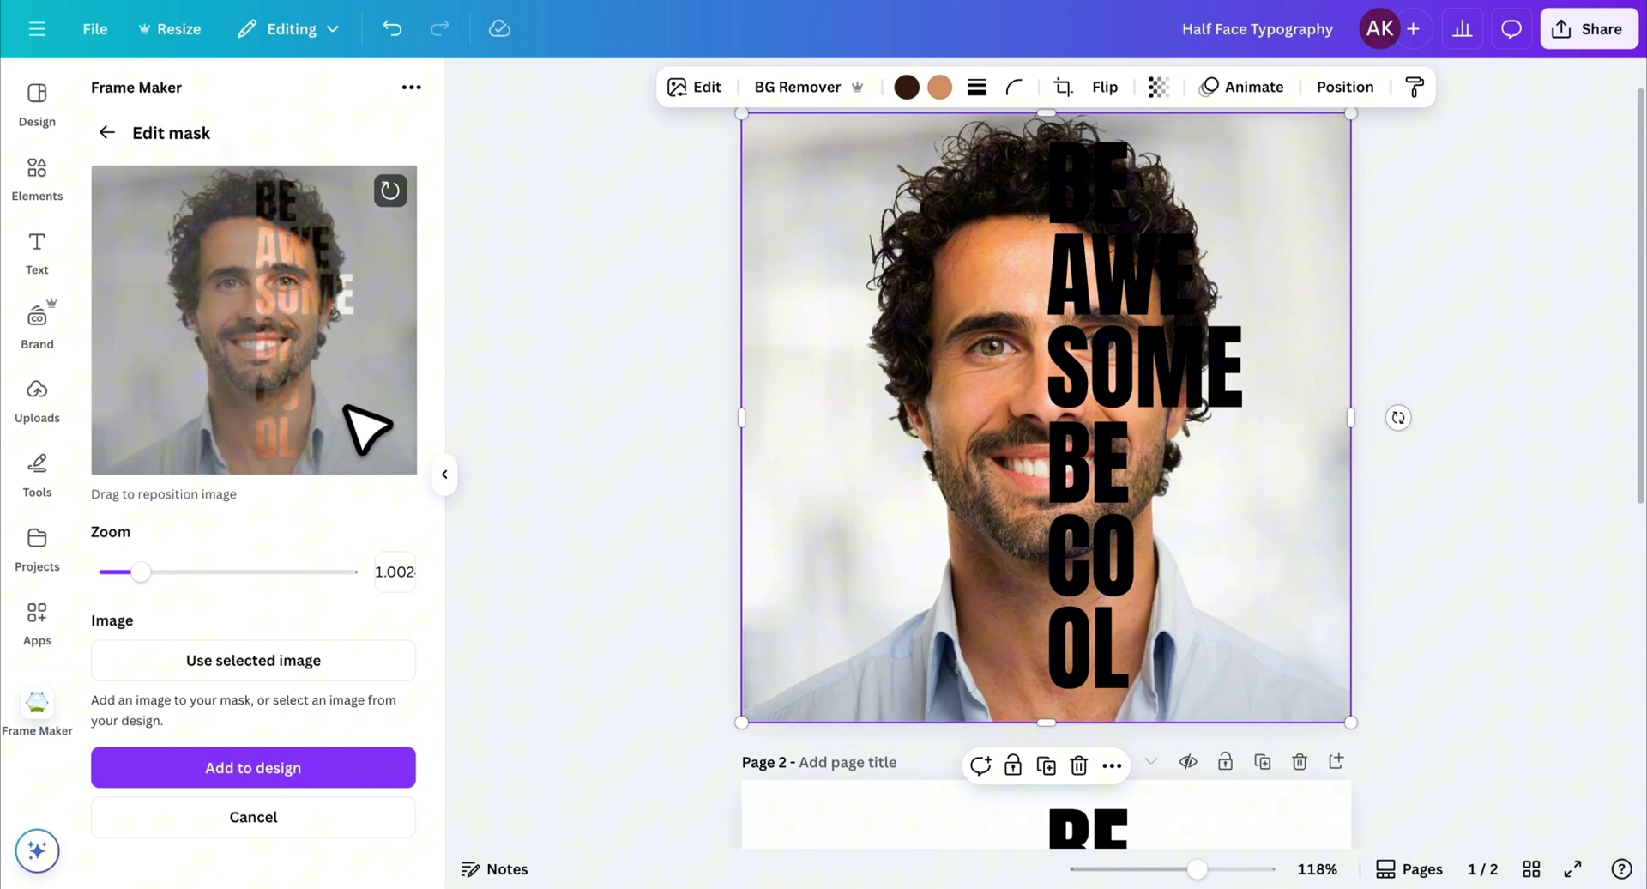
Step: Add the photo-filled lettering to page 1 and crop the photo to the face's left half
{"action": "left_click", "coordinate": [308, 763]}
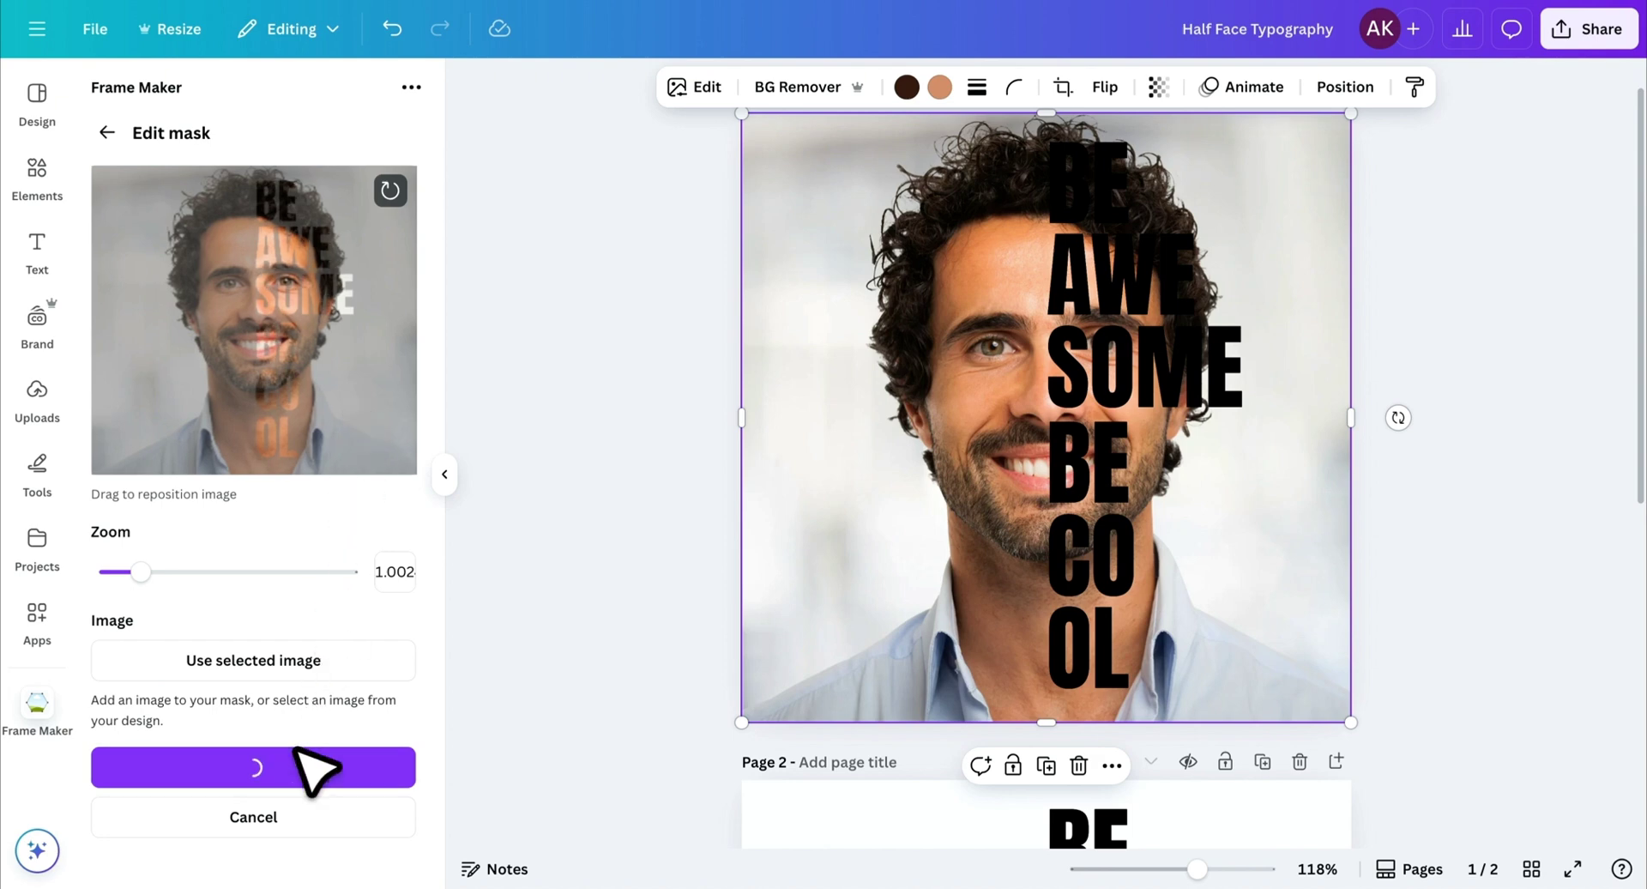
{"action": "left_click_drag", "start_coordinate": [978, 528], "coordinate": [1201, 480]}
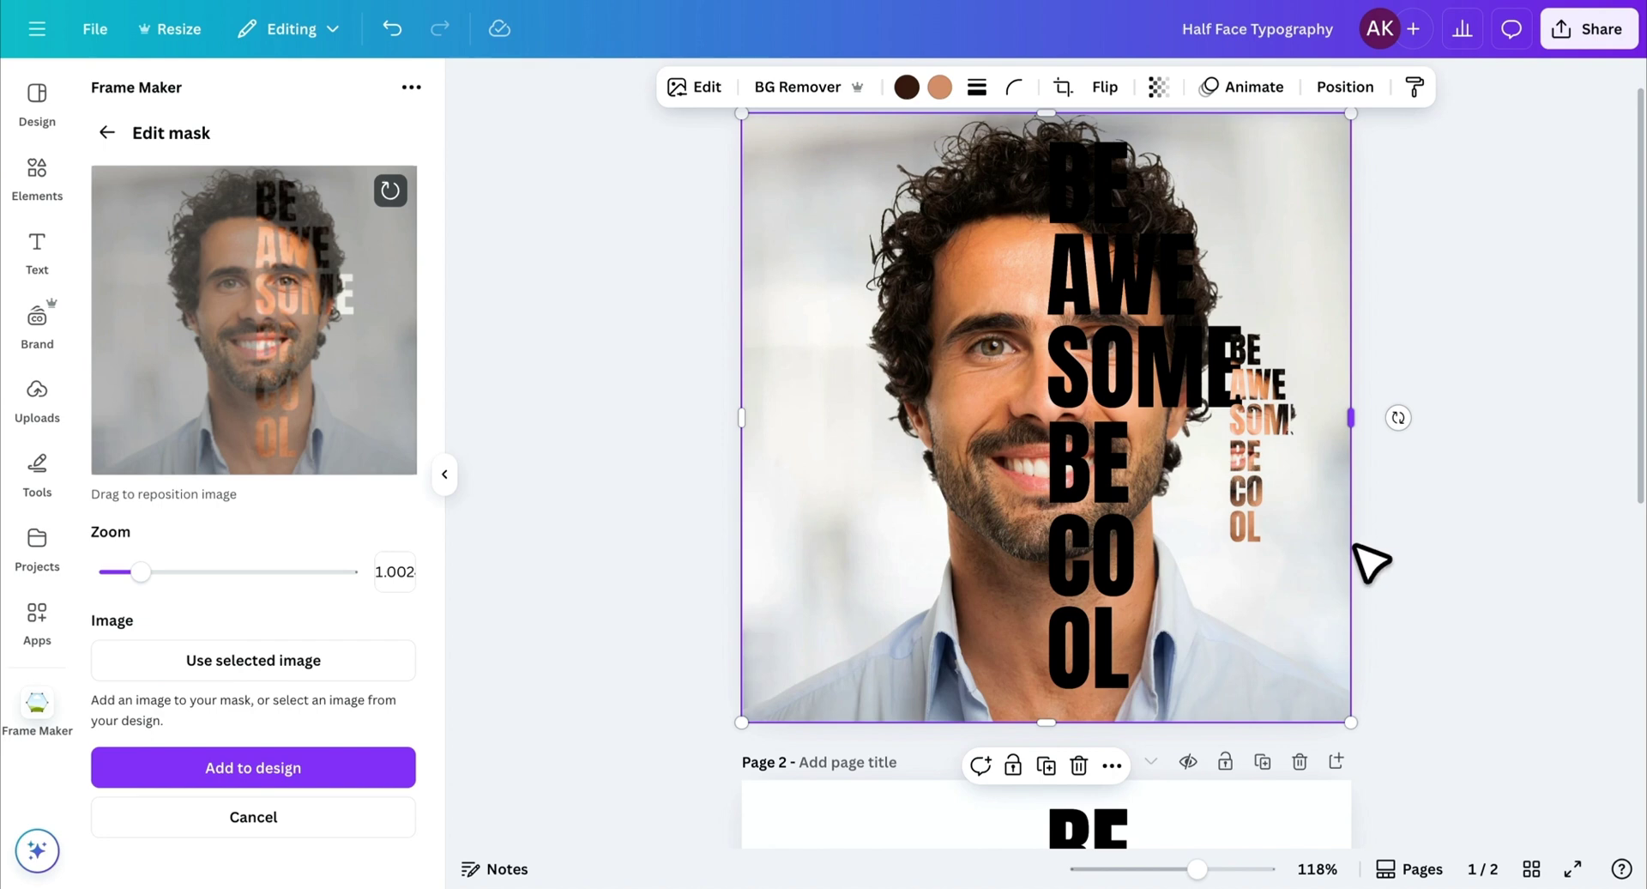
{"action": "left_click_drag", "start_coordinate": [1355, 547], "coordinate": [1048, 549]}
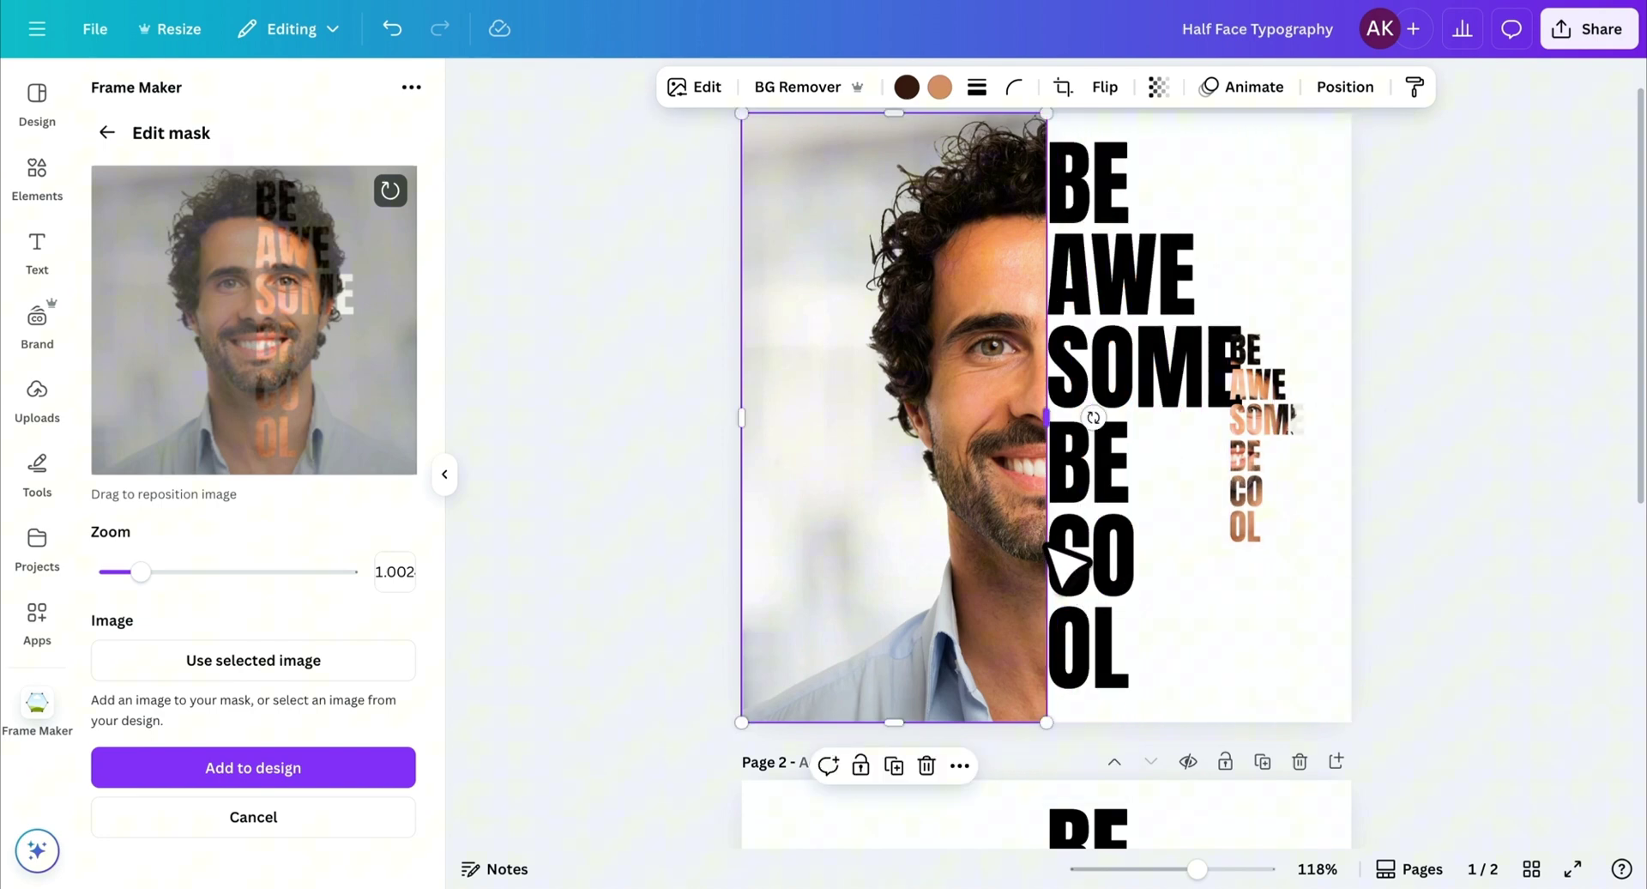
Step: Delete all four black text blocks from page 1
{"action": "left_click", "coordinate": [1145, 596]}
{"action": "left_click", "coordinate": [1087, 463], "text": "shift"}
{"action": "left_click", "coordinate": [1093, 398], "text": "shift"}
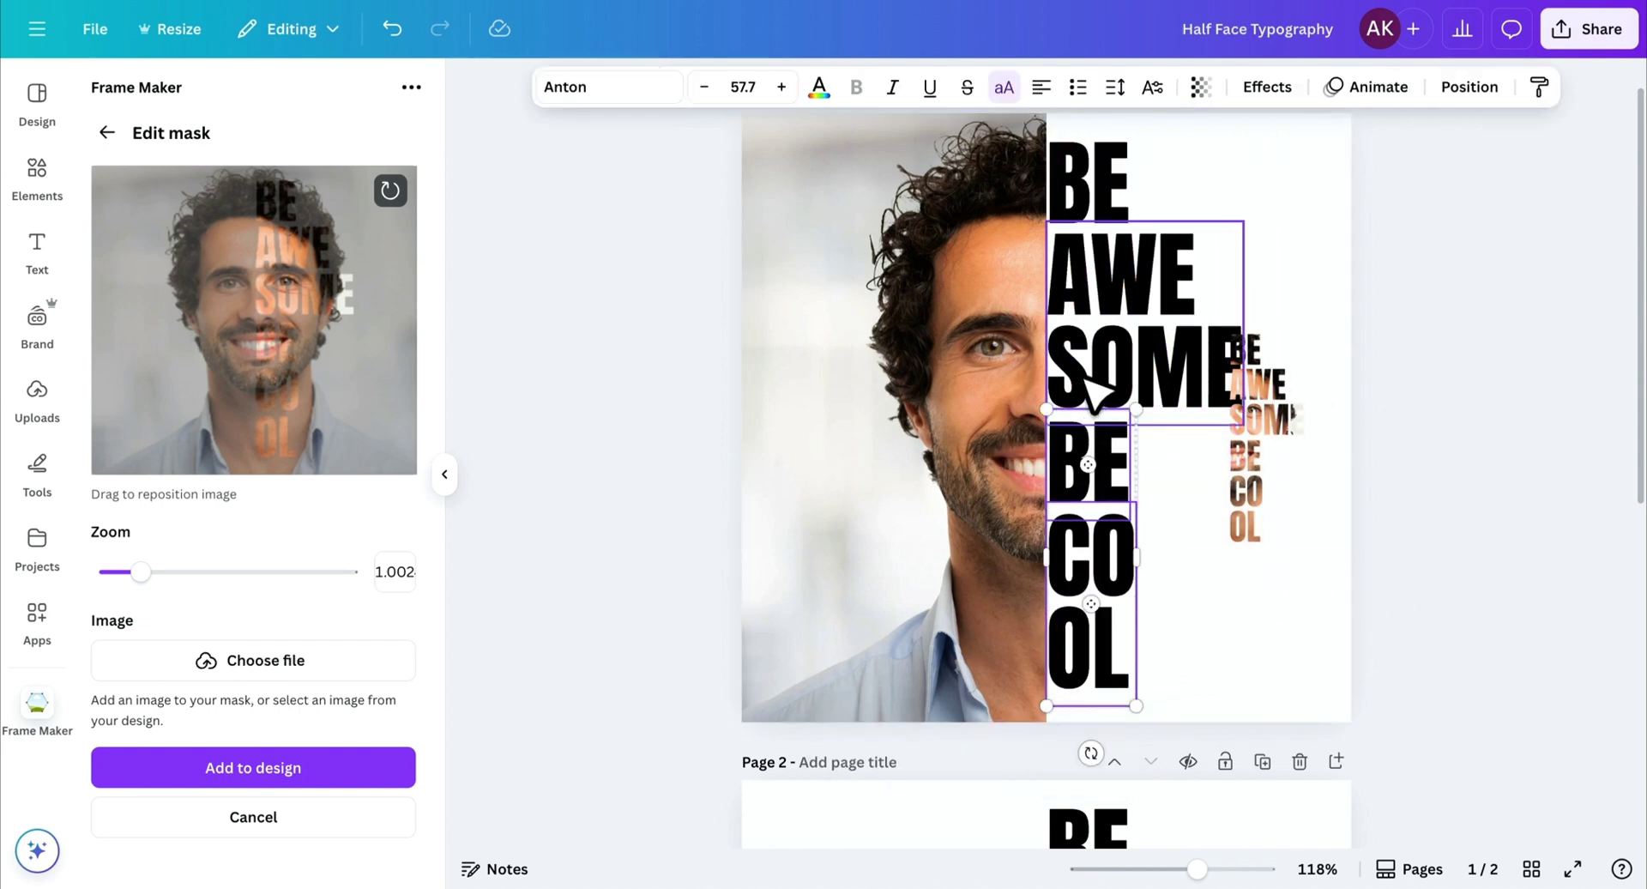
{"action": "left_click", "coordinate": [1090, 184], "text": "shift"}
{"action": "right_click", "coordinate": [1088, 187]}
{"action": "left_click", "coordinate": [1186, 383]}
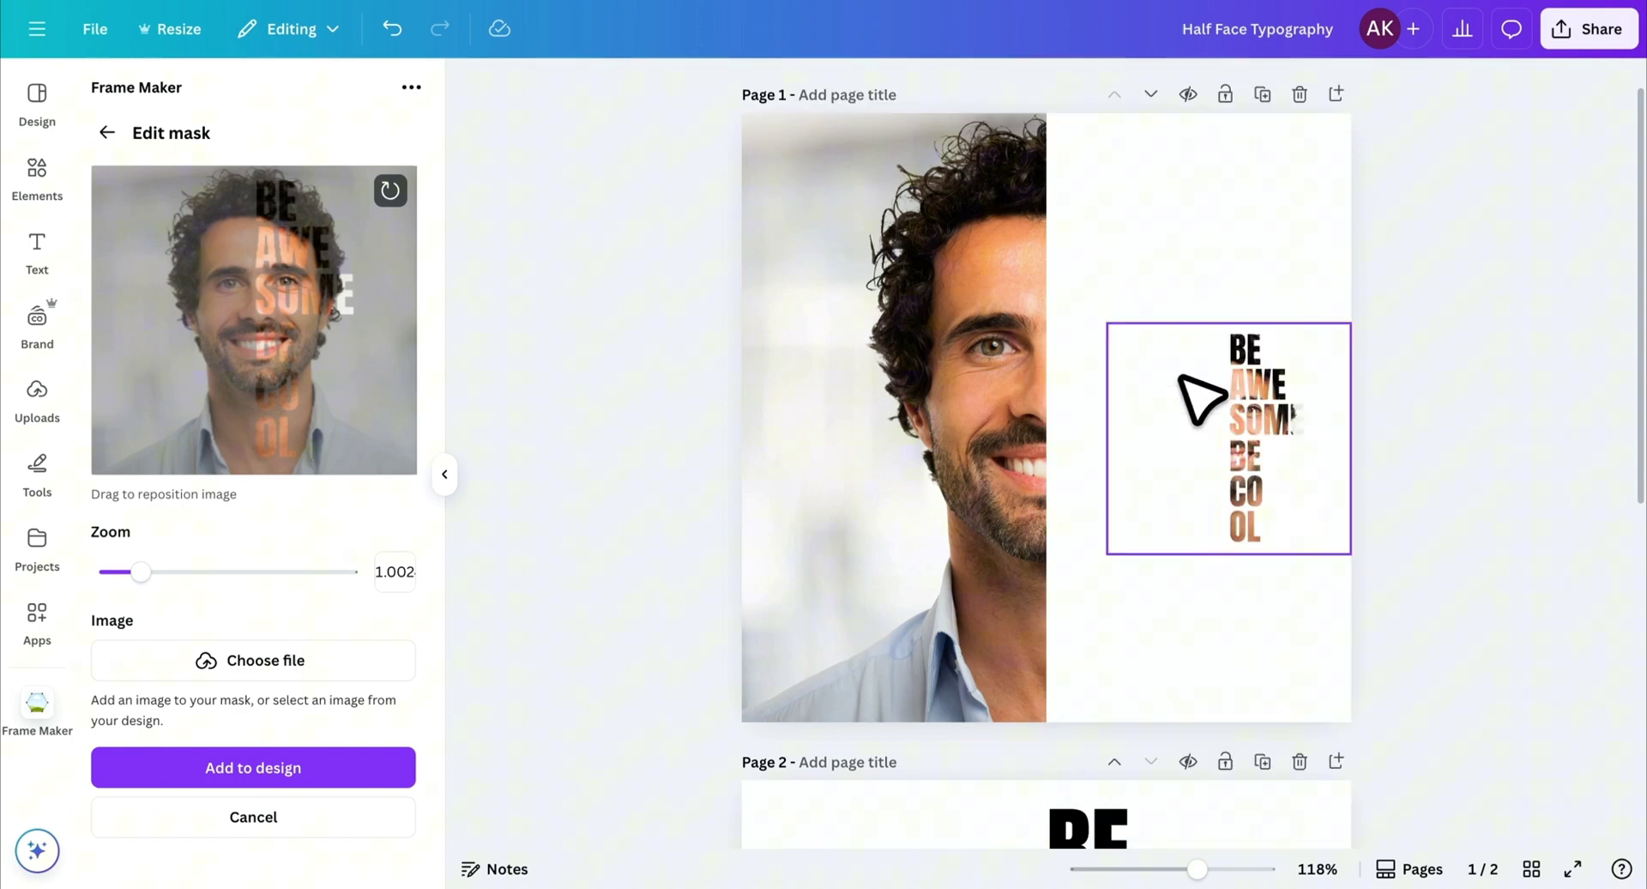
Step: Resize the lettering mask to fill the right half, aligned to the photo's cut edge
{"action": "left_click_drag", "start_coordinate": [1108, 437], "coordinate": [1224, 459]}
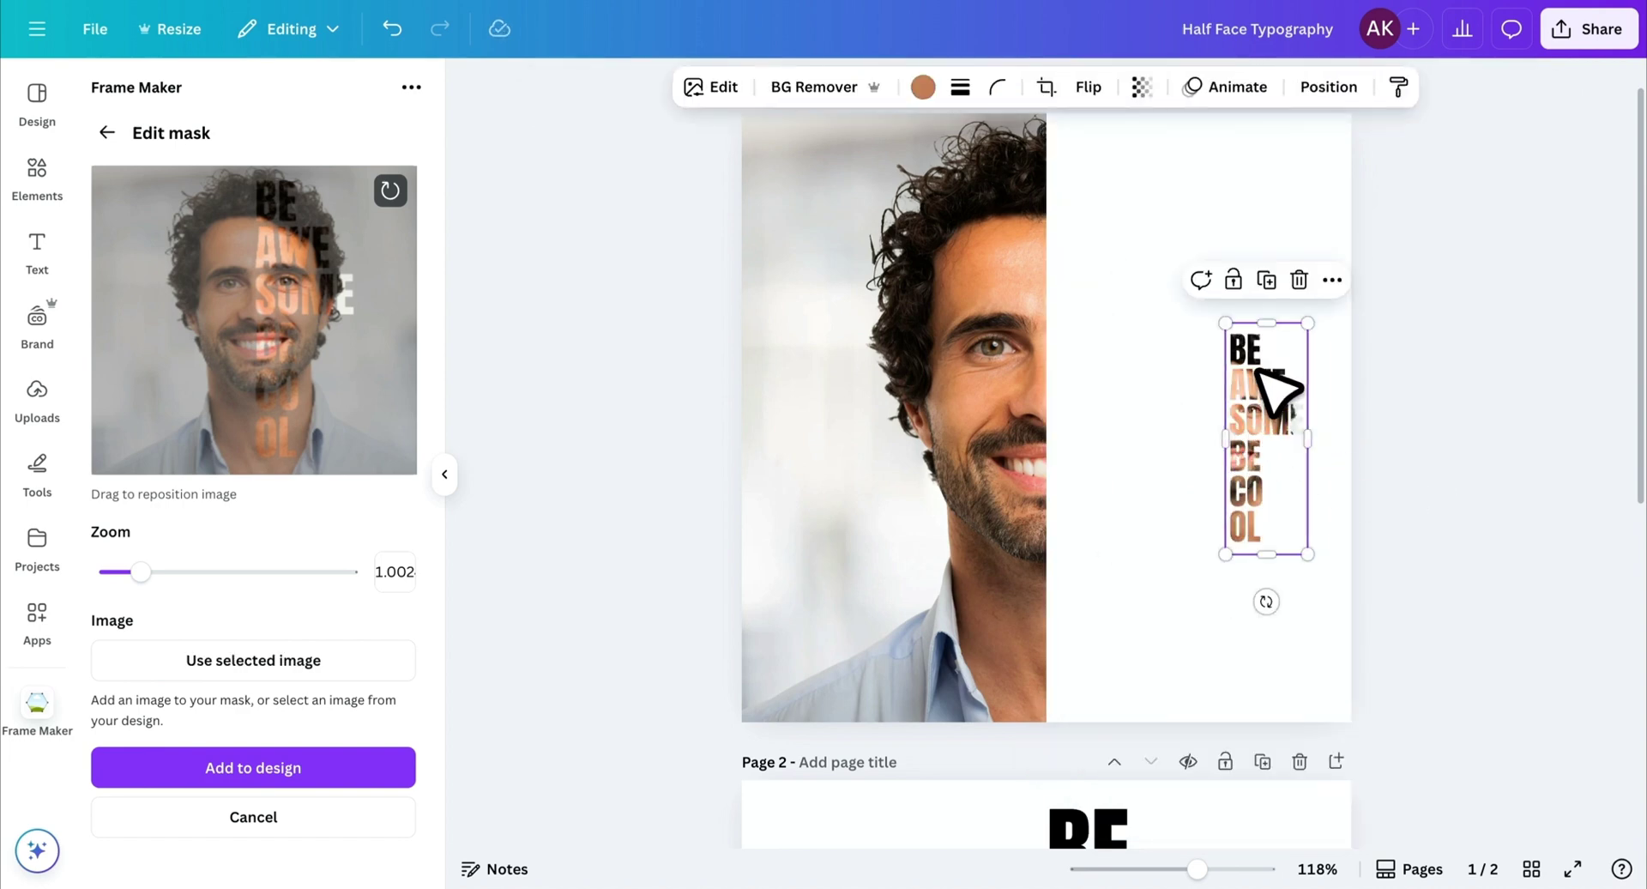
{"action": "mouse_move", "coordinate": [1225, 312]}
{"action": "left_mouse_down"}
{"action": "mouse_move", "coordinate": [1189, 221]}
{"action": "mouse_move", "coordinate": [1084, 111]}
{"action": "left_mouse_up"}
{"action": "left_click_drag", "start_coordinate": [1166, 343], "coordinate": [1129, 368]}
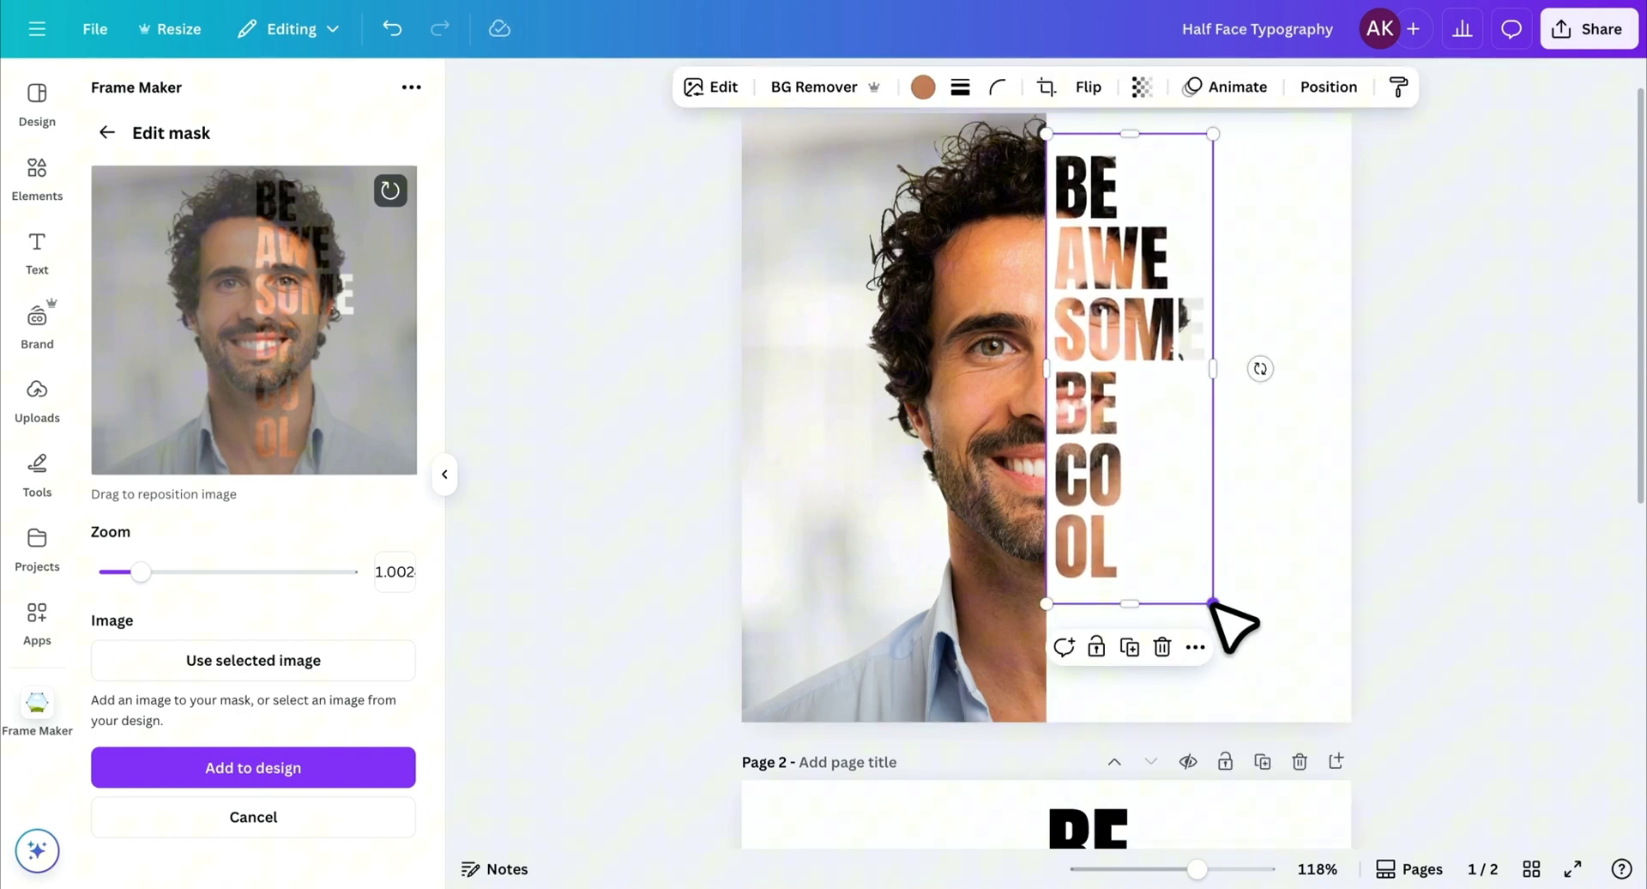
{"action": "left_click_drag", "start_coordinate": [1213, 599], "coordinate": [1256, 723]}
{"action": "left_click_drag", "start_coordinate": [1197, 228], "coordinate": [1184, 209]}
Step: Remove the half-face photo's grey background with BG Remover, then show the page background colours
{"action": "left_click", "coordinate": [1326, 618]}
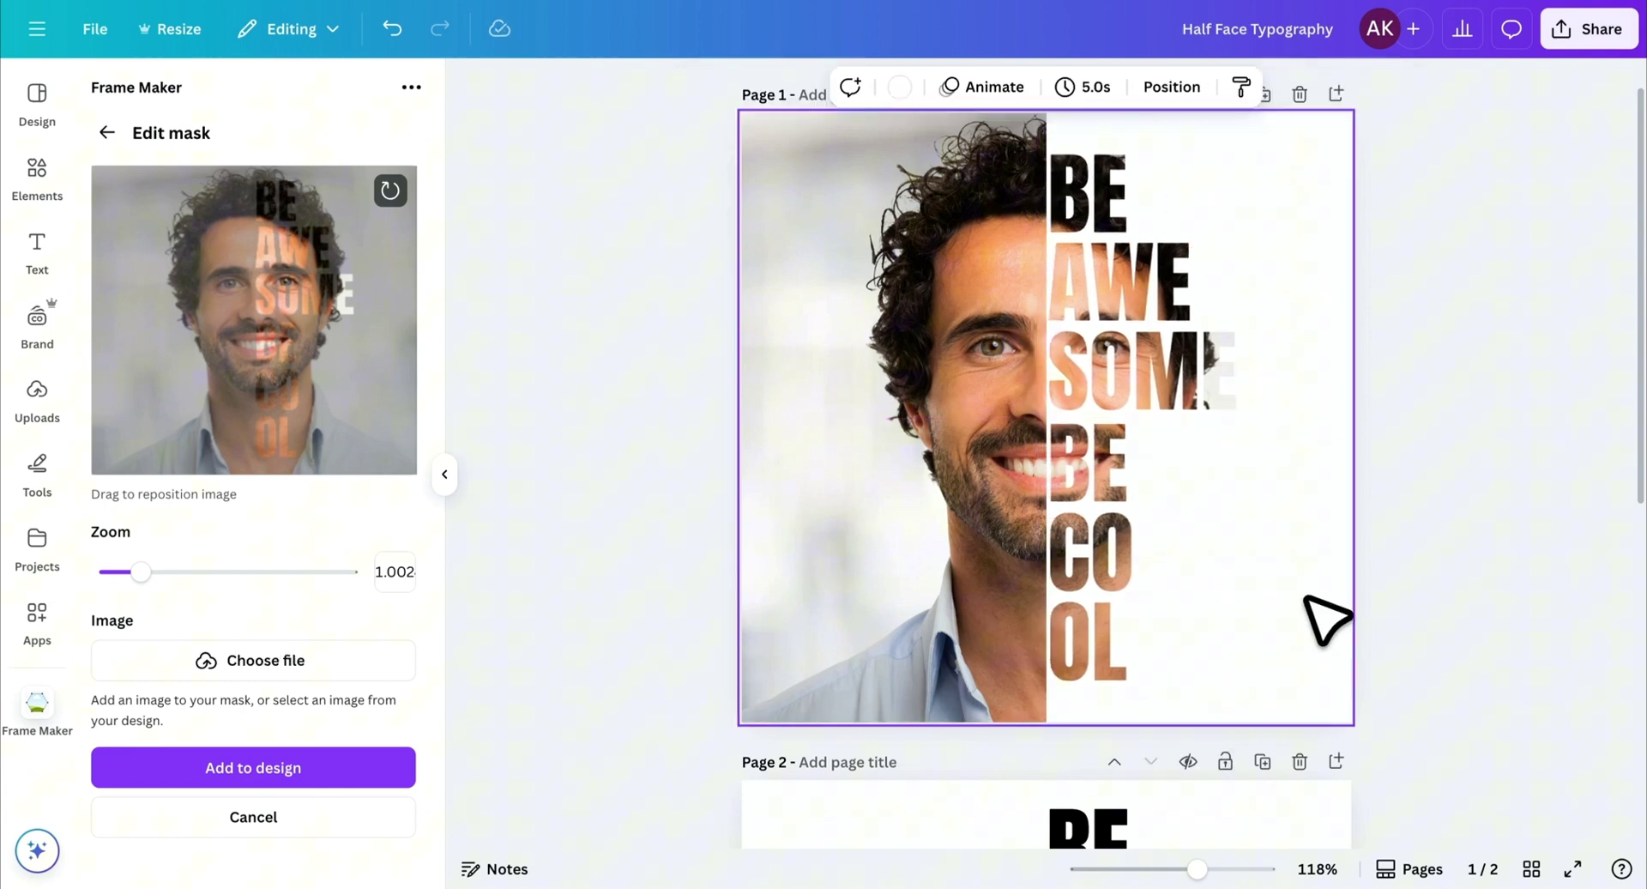
{"action": "left_click", "coordinate": [890, 365]}
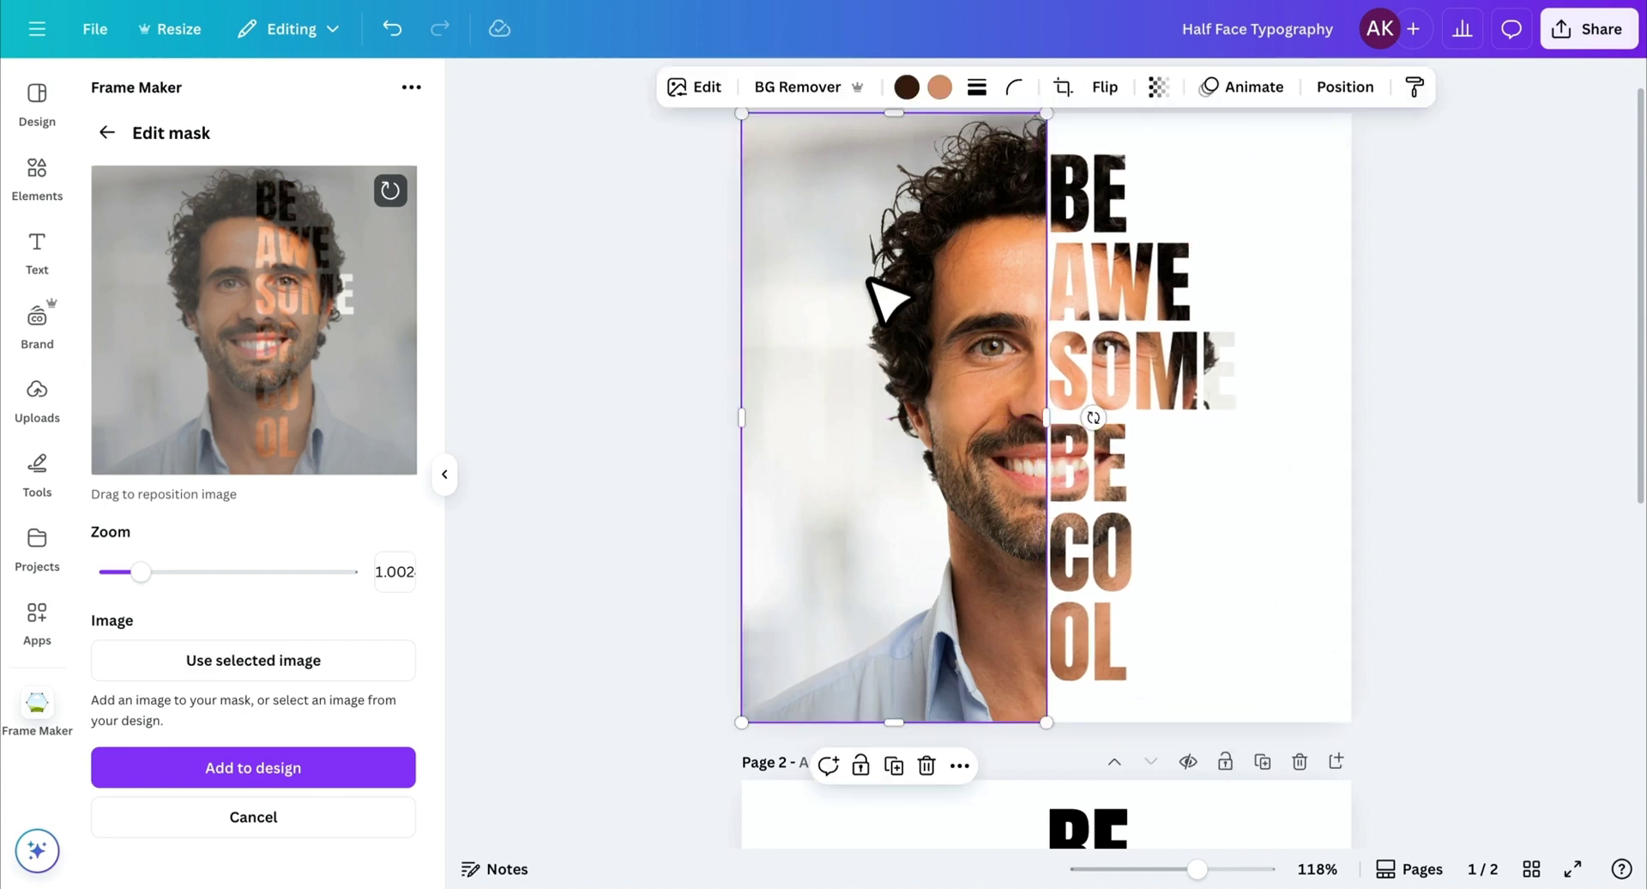
{"action": "left_click", "coordinate": [819, 83]}
{"action": "left_click", "coordinate": [1324, 137]}
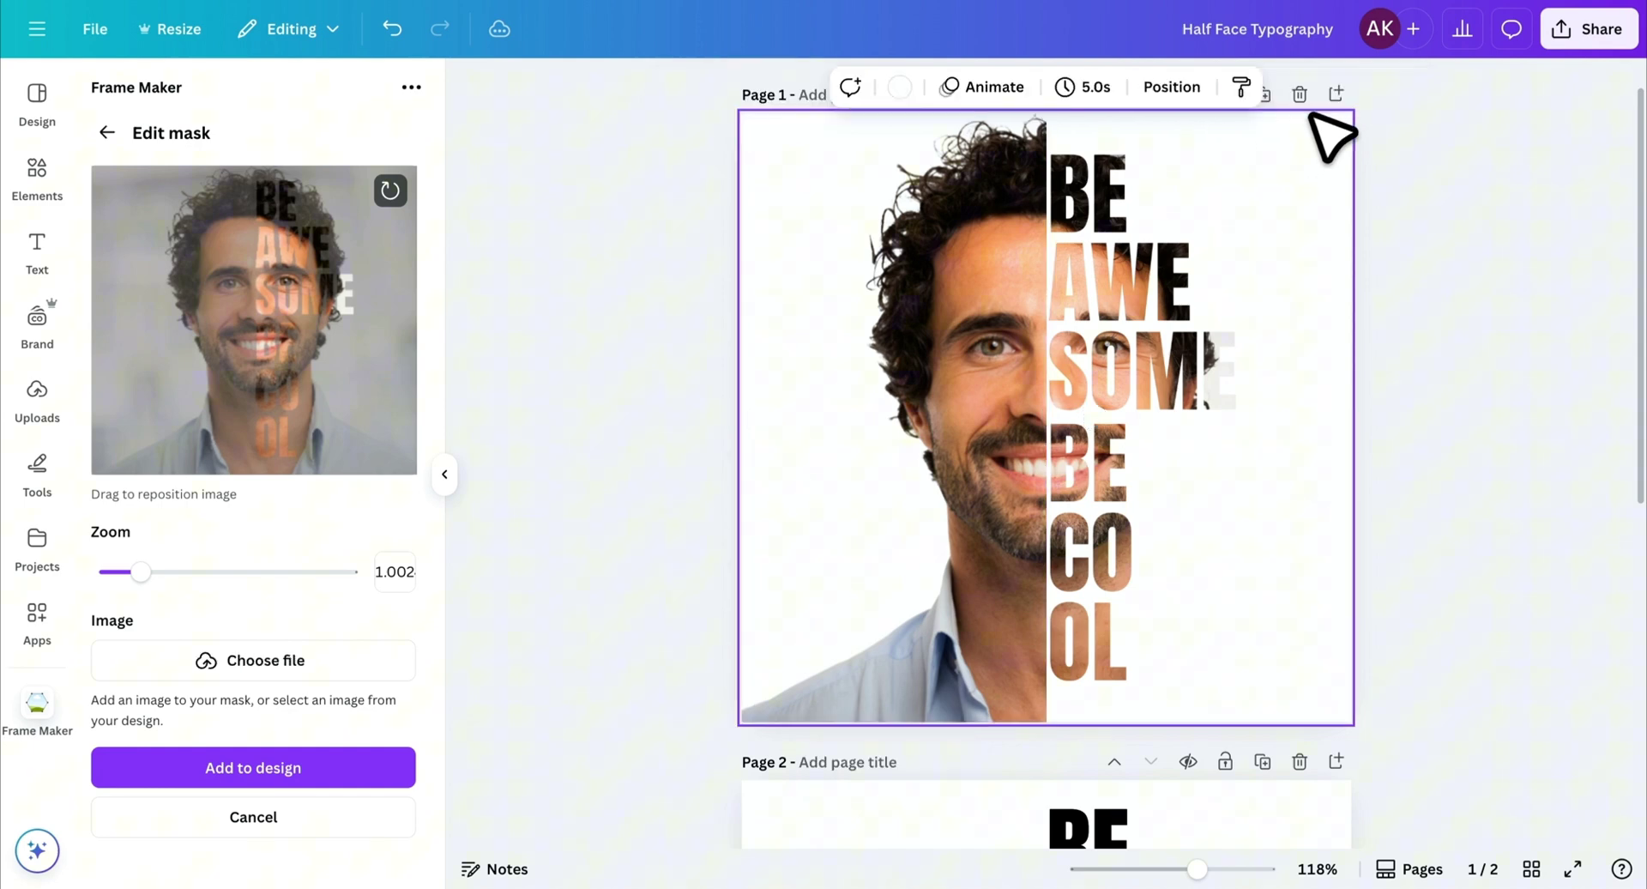
{"action": "left_click", "coordinate": [902, 93]}
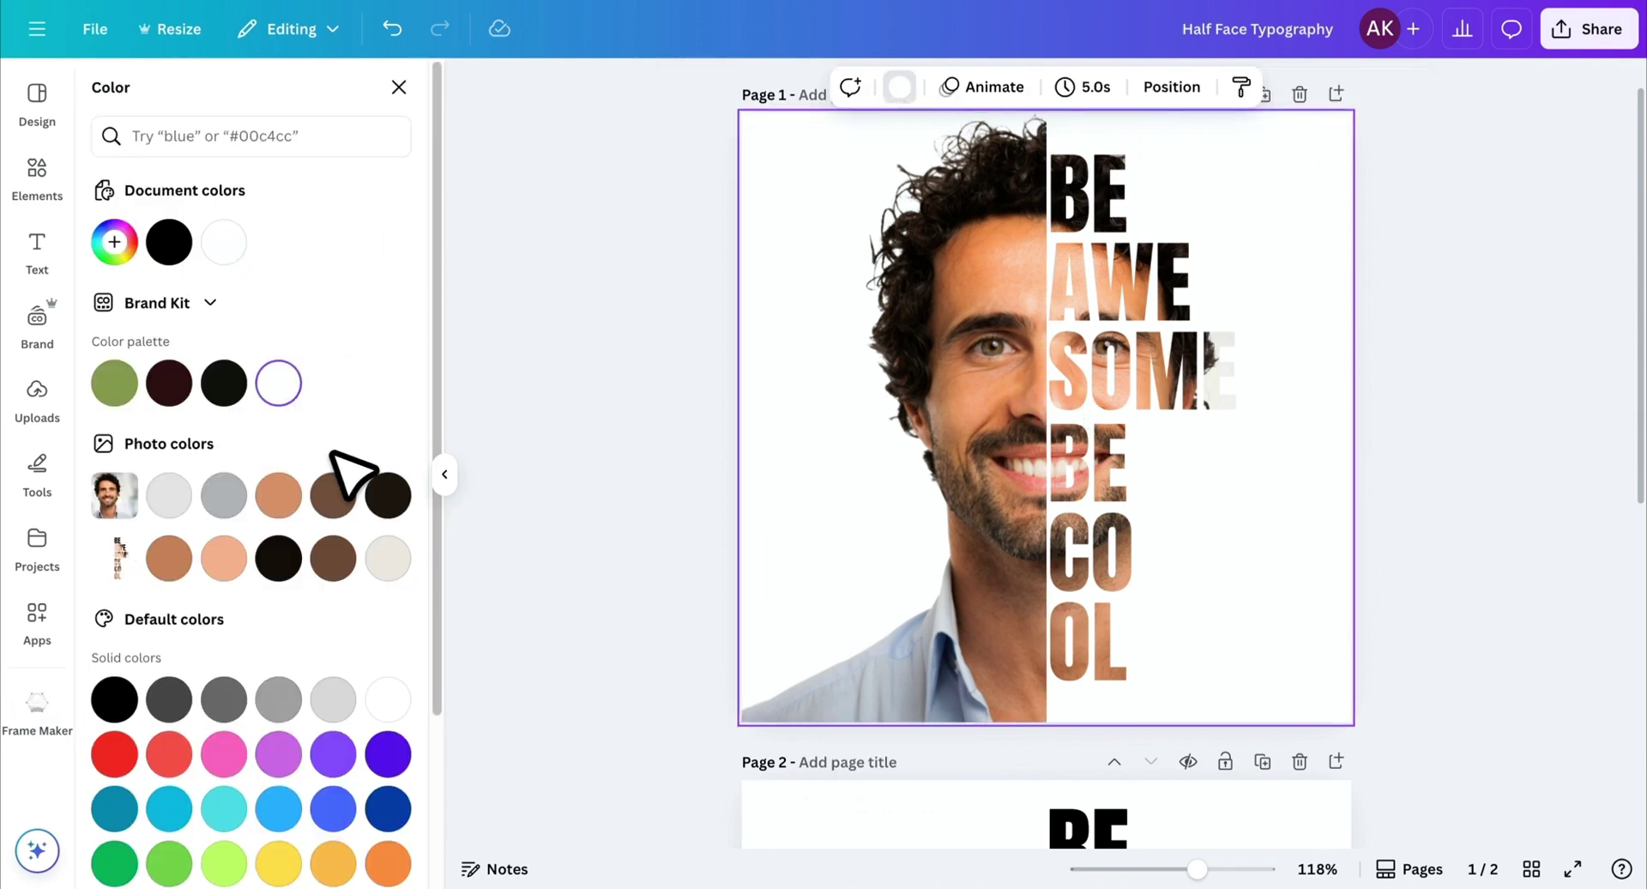